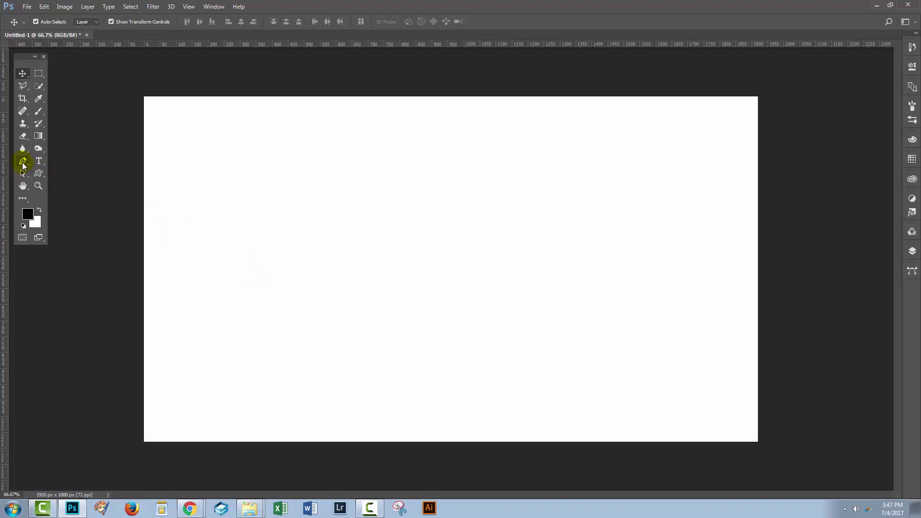
- Choose the Pen tool, set it to Path mode and open its additional options showing Rubber Band
{"action": "left_click", "coordinate": [22, 162]}
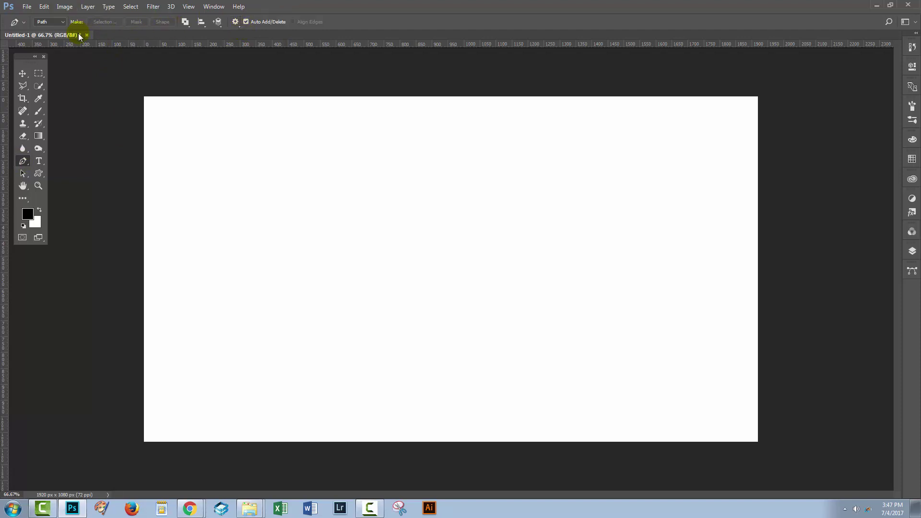
{"action": "left_click", "coordinate": [61, 23]}
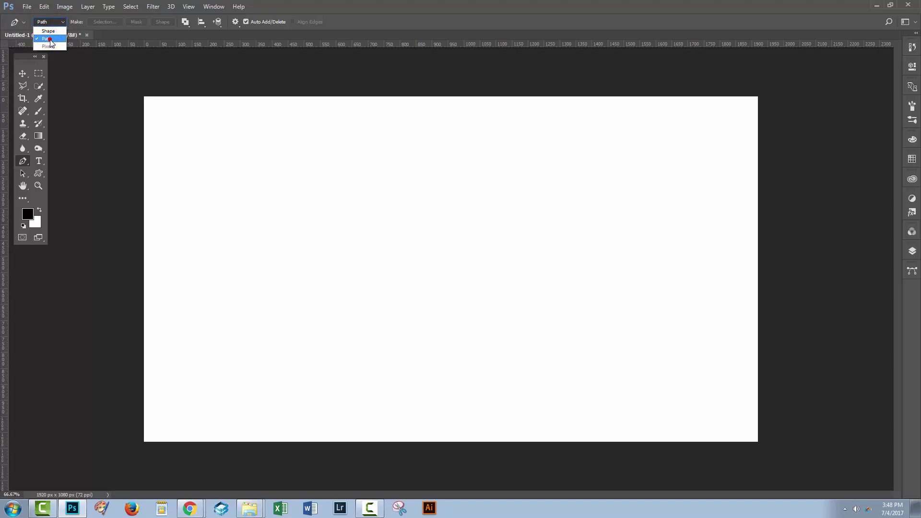
{"action": "left_click", "coordinate": [50, 40]}
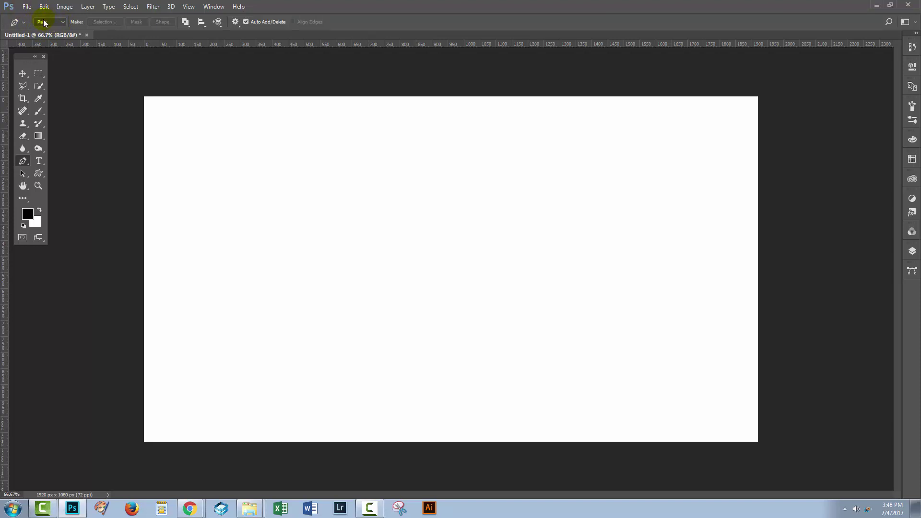
{"action": "left_click", "coordinate": [235, 22]}
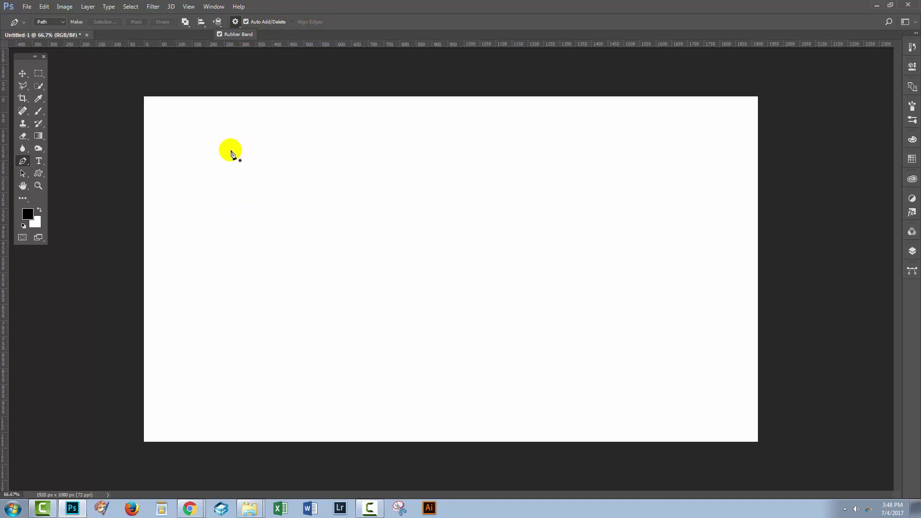
- Draw a closed five-sided path with the Pen tool in the left half of the canvas
{"action": "left_click", "coordinate": [238, 144]}
{"action": "left_click", "coordinate": [479, 150]}
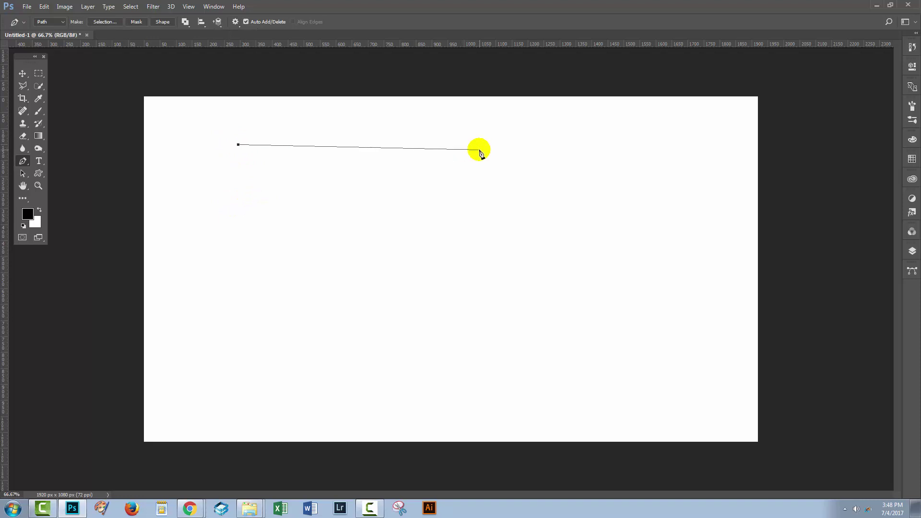
{"action": "left_click", "coordinate": [471, 271]}
{"action": "left_click", "coordinate": [323, 358]}
{"action": "left_click", "coordinate": [223, 309]}
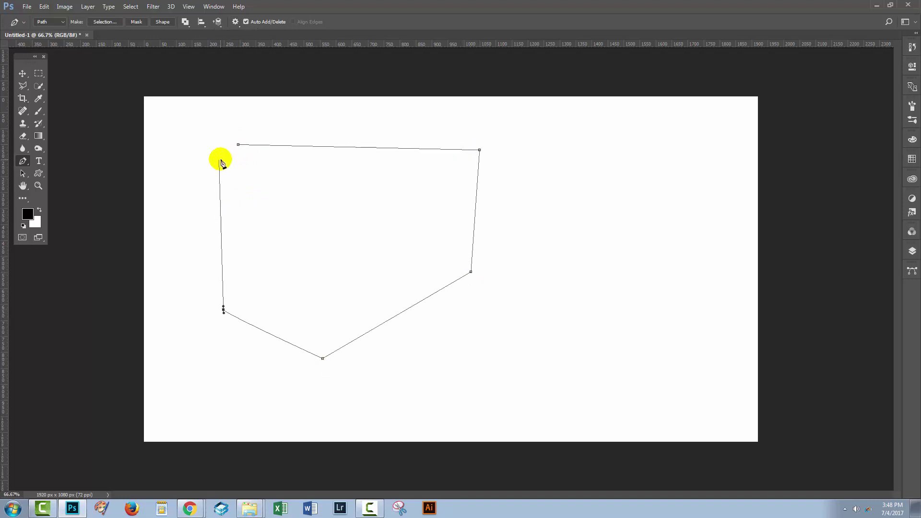
{"action": "left_click", "coordinate": [238, 145]}
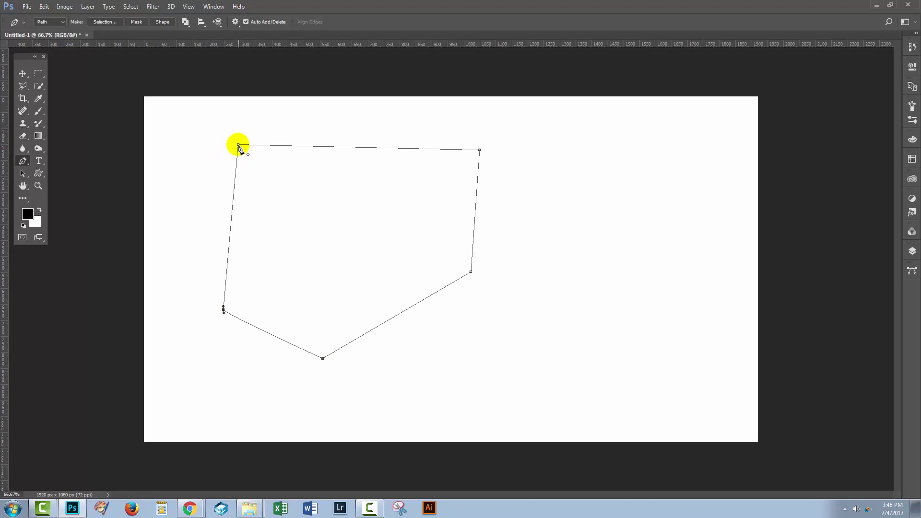
{"action": "left_click", "coordinate": [239, 146]}
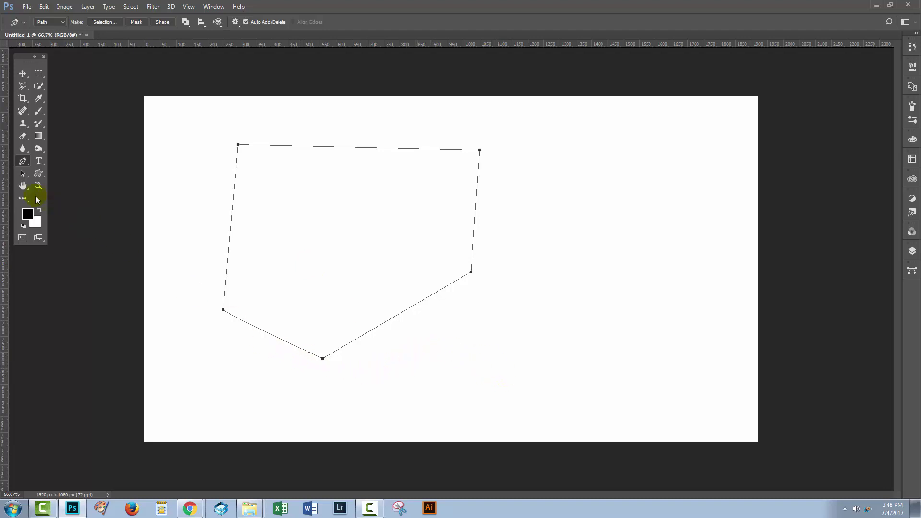
- Select the whole five-sided path with the Path Selection tool and delete it
{"action": "left_click", "coordinate": [22, 175]}
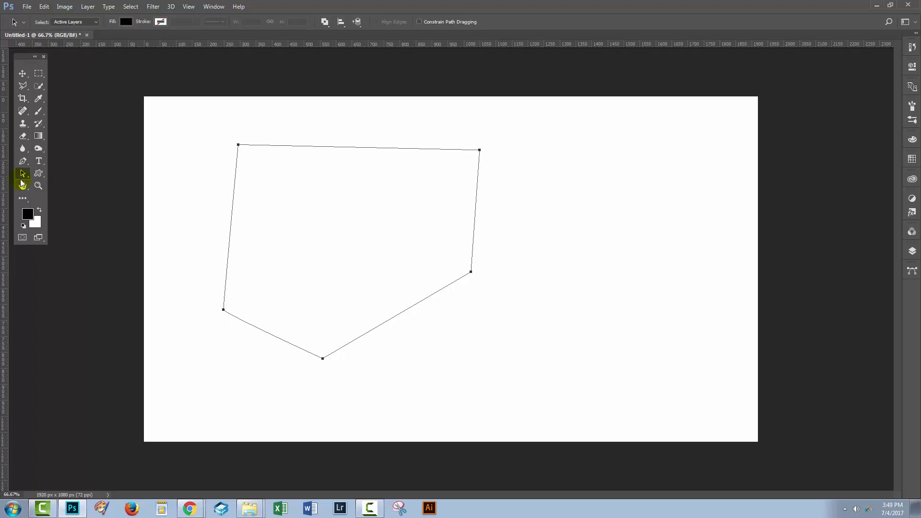
{"action": "right_click", "coordinate": [19, 175]}
{"action": "left_click", "coordinate": [66, 173]}
{"action": "left_click_drag", "start_coordinate": [196, 141], "coordinate": [396, 273]}
{"action": "key", "text": "Delete"}
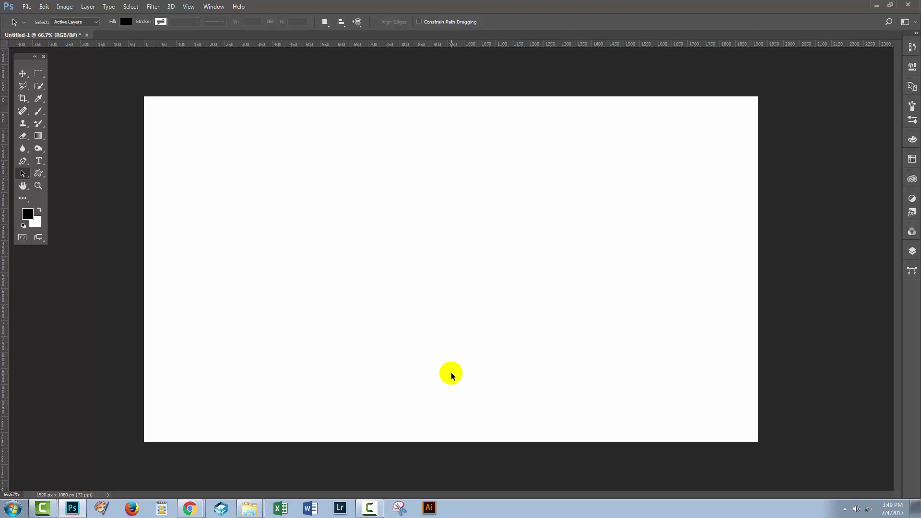
- Draw an open wave-shaped path across the canvas with four smooth anchor points, then finish the path
{"action": "left_click", "coordinate": [23, 161]}
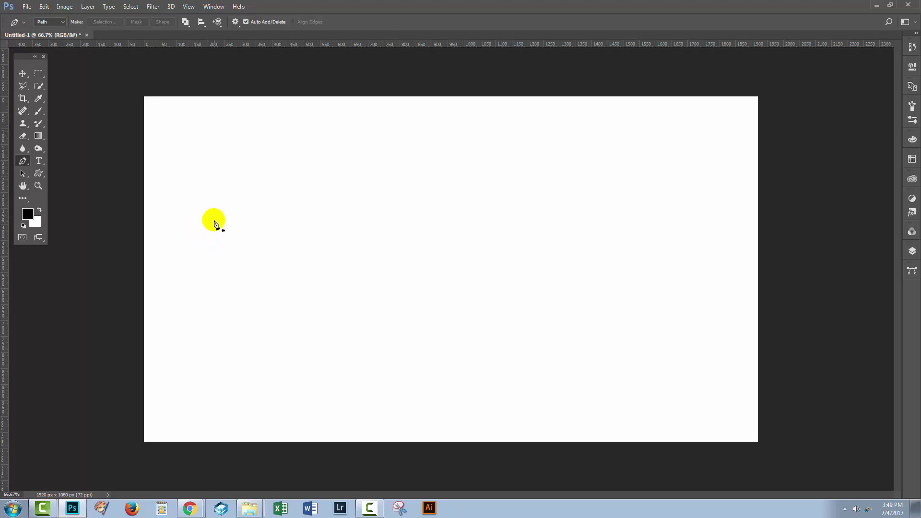
{"action": "left_click_drag", "start_coordinate": [214, 220], "coordinate": [279, 151]}
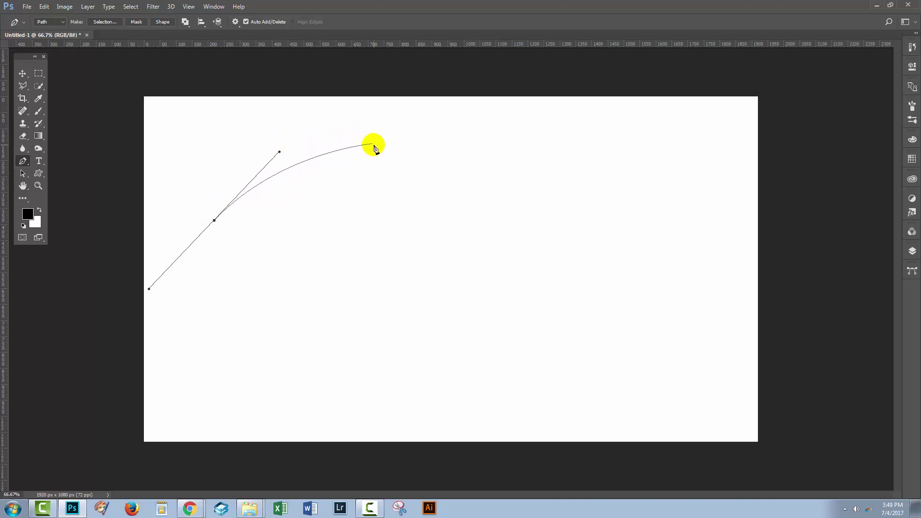
{"action": "left_click_drag", "start_coordinate": [391, 224], "coordinate": [464, 310]}
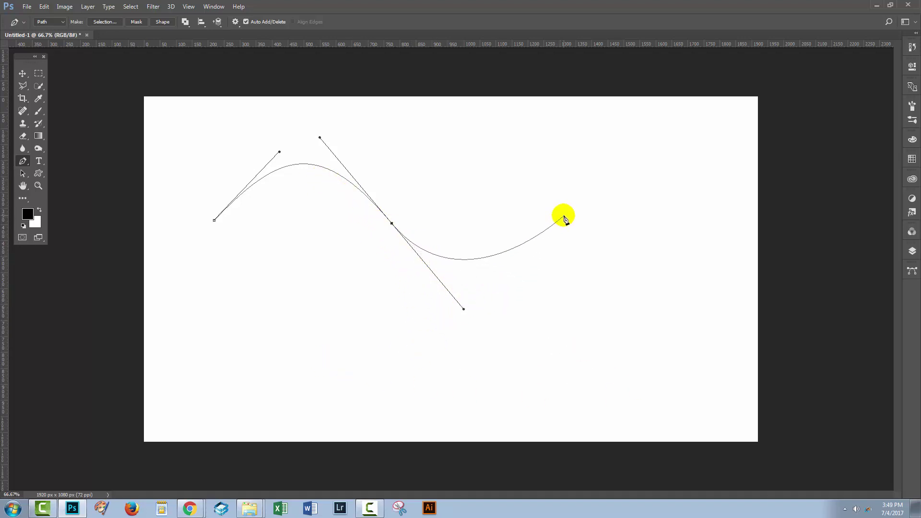
{"action": "left_click", "coordinate": [564, 216]}
{"action": "left_click_drag", "start_coordinate": [564, 216], "coordinate": [605, 170]}
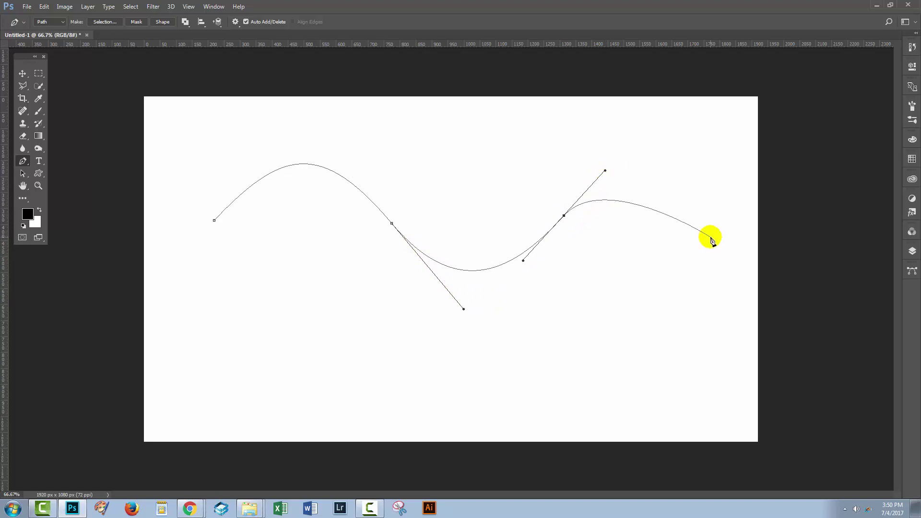
{"action": "left_click_drag", "start_coordinate": [710, 237], "coordinate": [754, 285]}
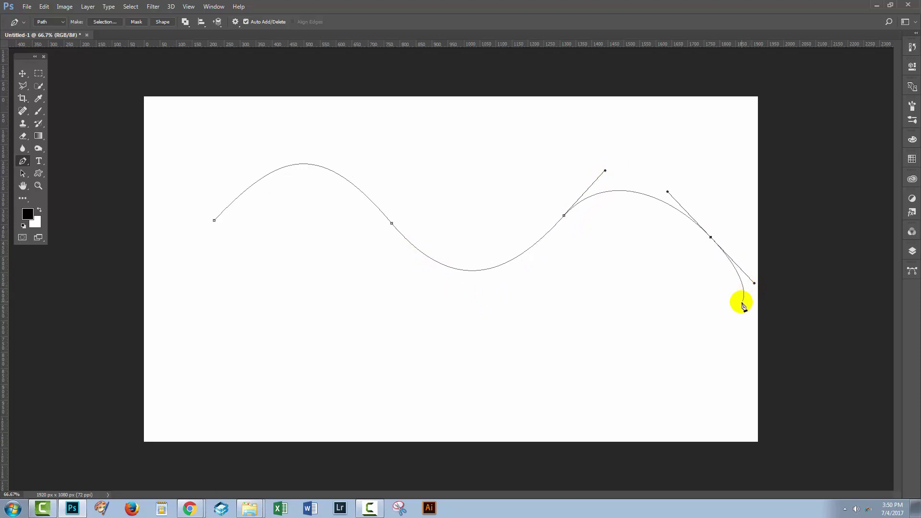
{"action": "key", "text": "Escape"}
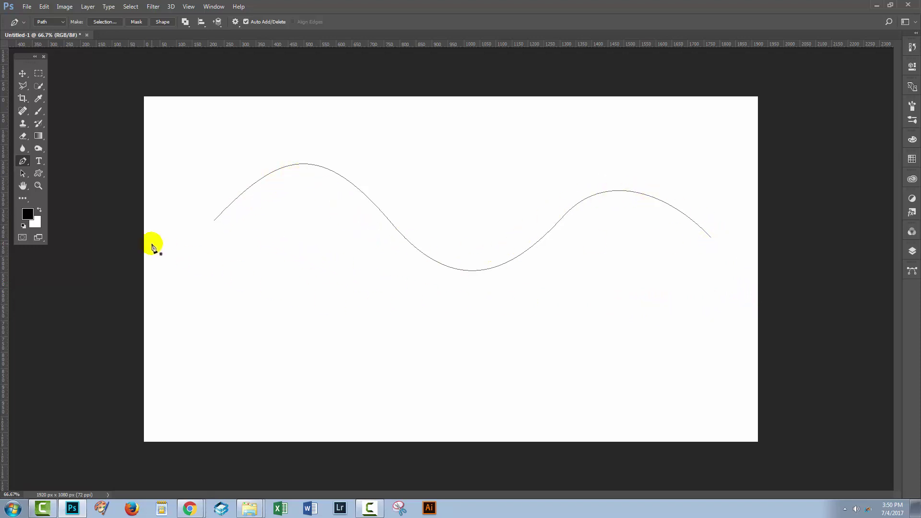
- Select the entire wave path with the Path Selection tool
{"action": "left_click", "coordinate": [22, 174]}
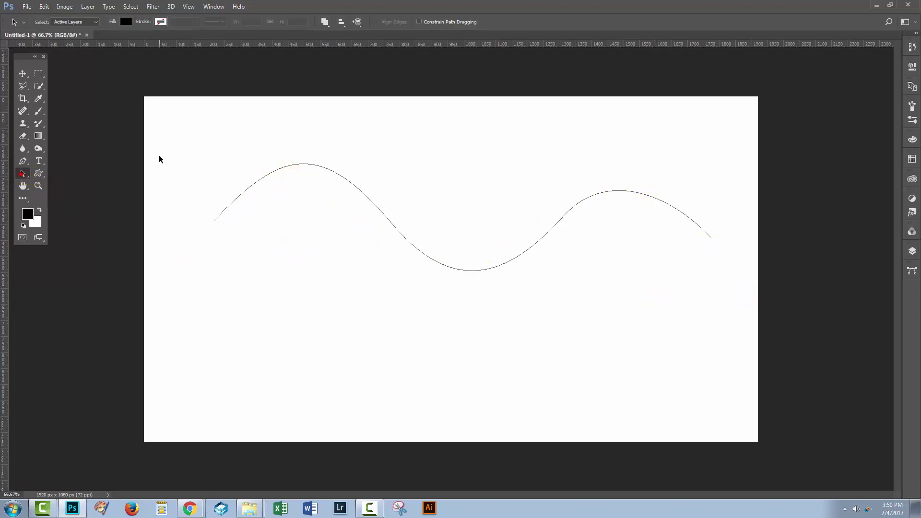
{"action": "left_click_drag", "start_coordinate": [187, 148], "coordinate": [279, 216]}
{"action": "left_click", "coordinate": [255, 198]}
- With the Direct Selection tool, steepen the second anchor's handles and swing its lower handle upward independently to form a cusp
{"action": "right_click", "coordinate": [21, 173]}
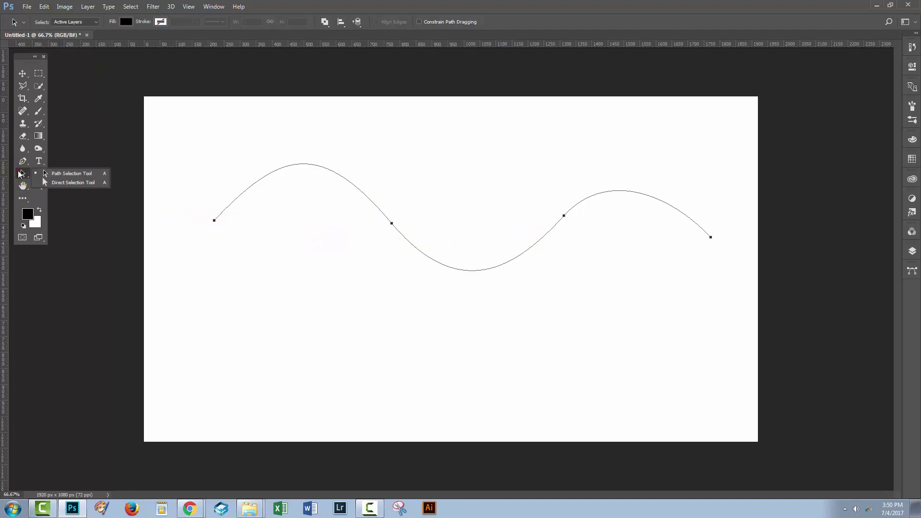
{"action": "left_click", "coordinate": [68, 182]}
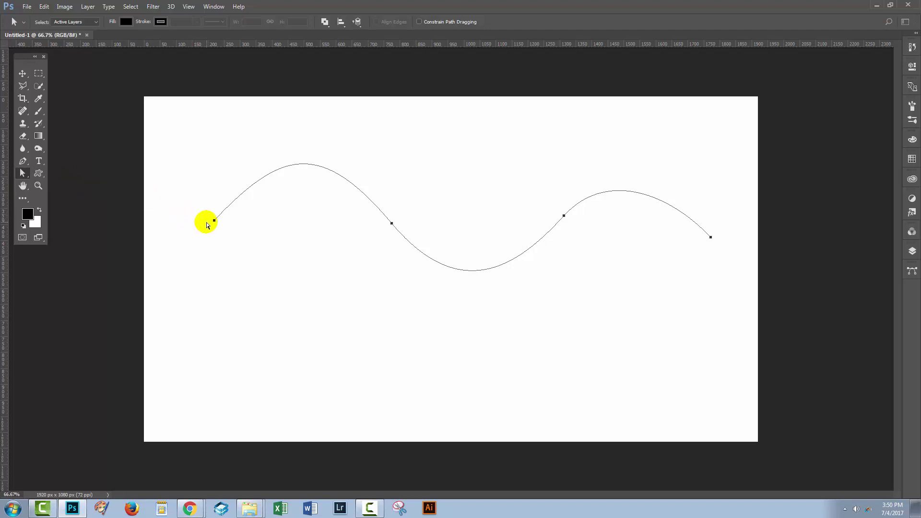
{"action": "left_click", "coordinate": [391, 223]}
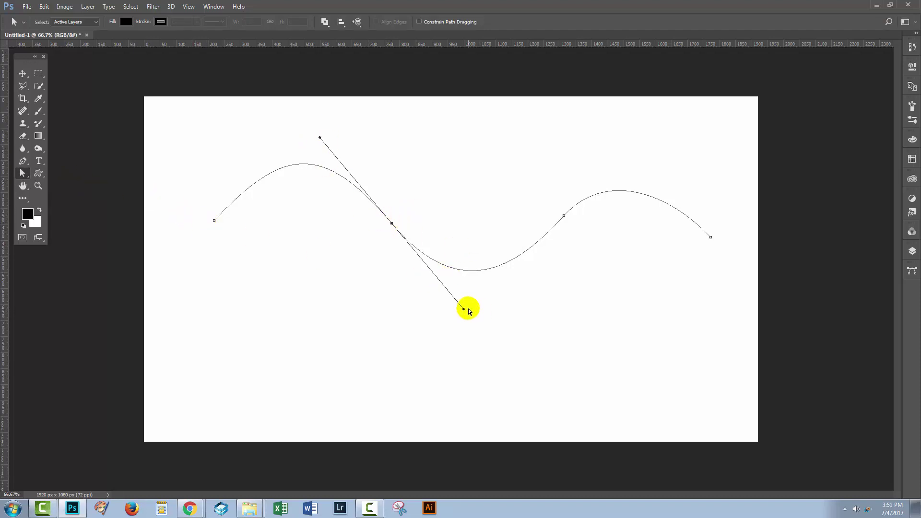
{"action": "left_click_drag", "start_coordinate": [463, 310], "coordinate": [422, 336]}
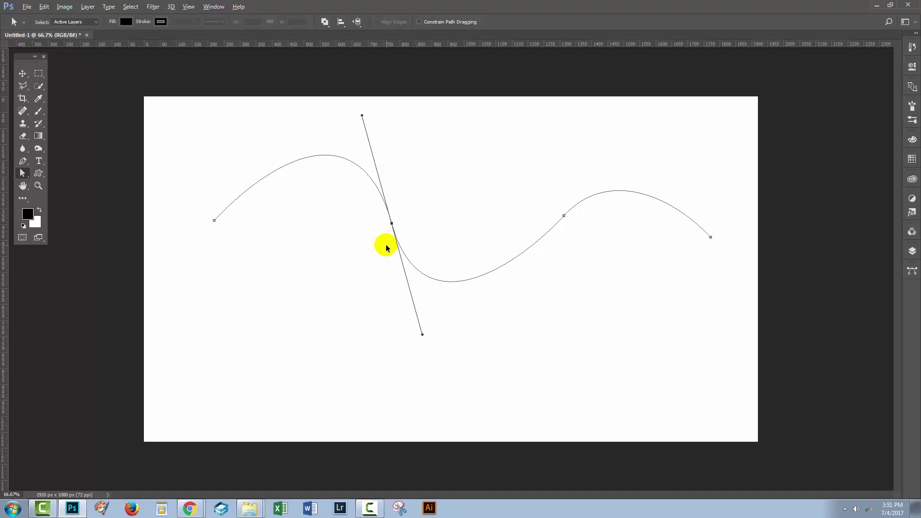
{"action": "left_click", "coordinate": [422, 336]}
{"action": "left_click_drag", "start_coordinate": [423, 336], "coordinate": [433, 119]}
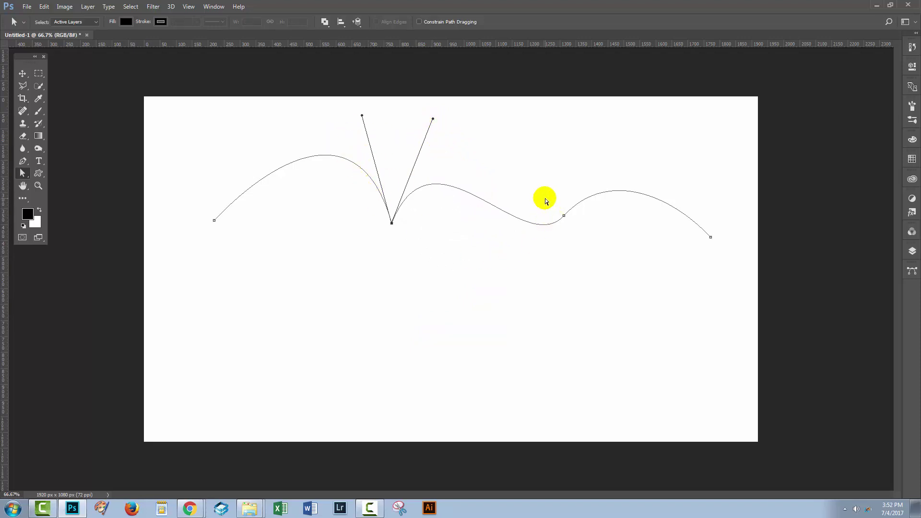
- Select the third anchor point and pull its lower-left direction handle further down to deepen the dip before it
{"action": "left_click_drag", "start_coordinate": [544, 197], "coordinate": [590, 242]}
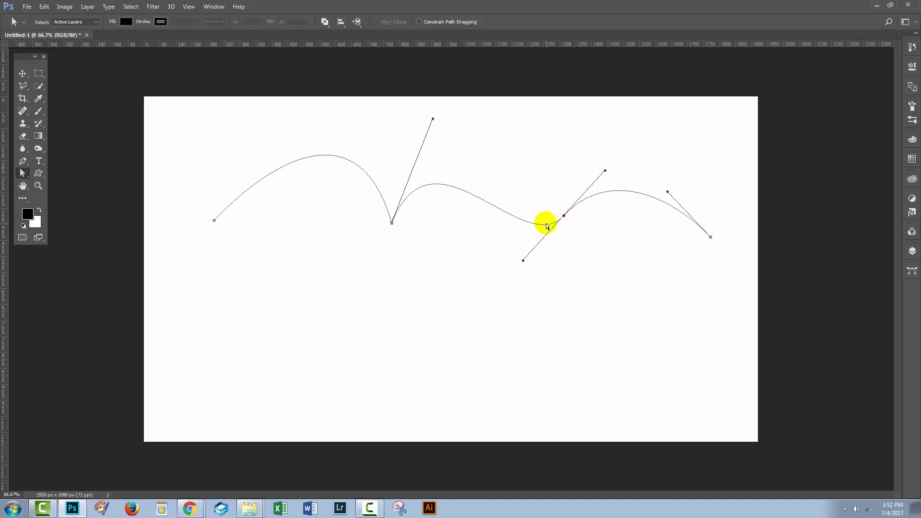
{"action": "left_click_drag", "start_coordinate": [522, 260], "coordinate": [518, 286]}
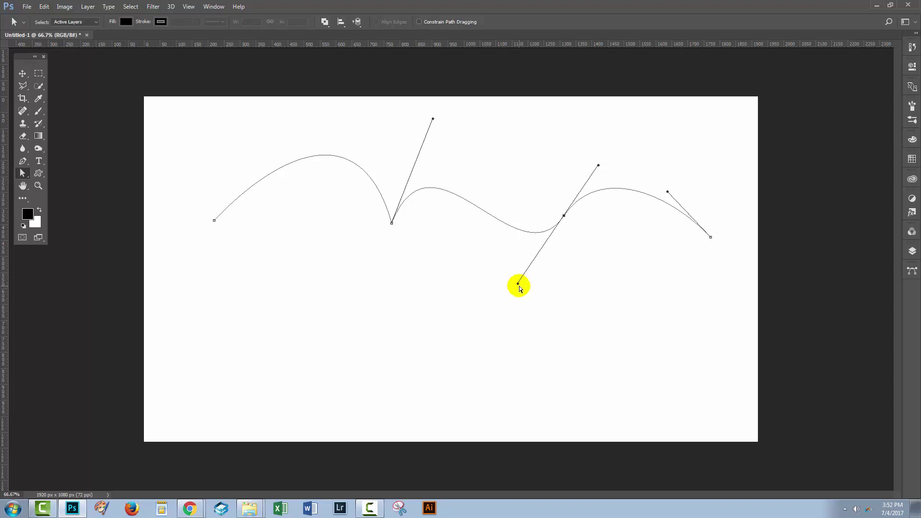
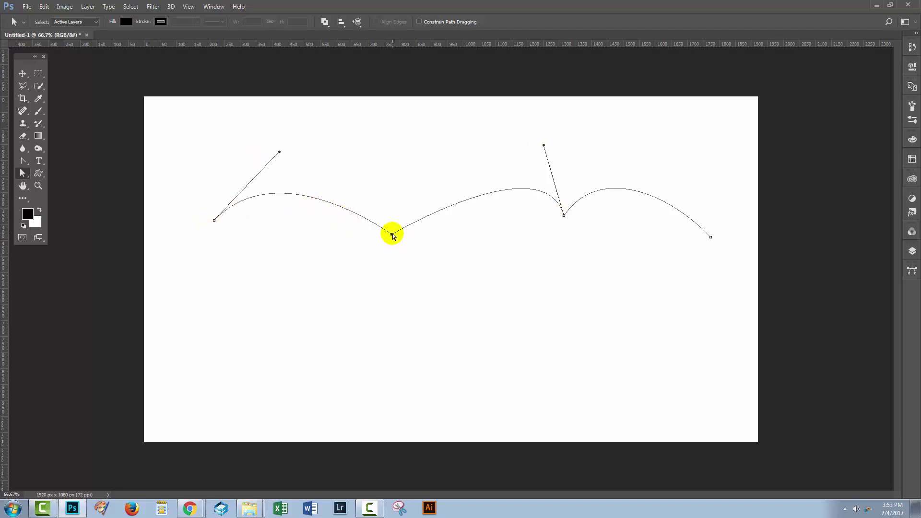
- Move the second anchor point down and convert it to a smooth point with short horizontal handles
{"action": "left_click_drag", "start_coordinate": [393, 235], "coordinate": [381, 303]}
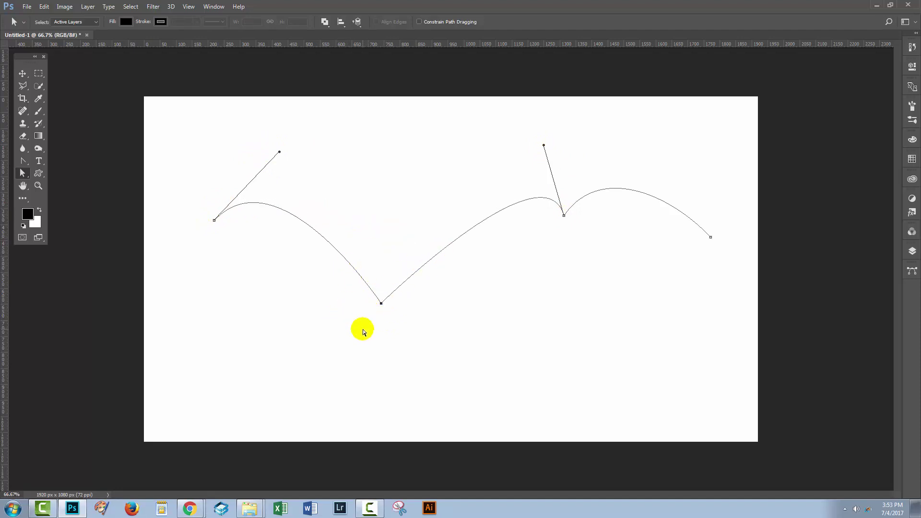
{"action": "left_click", "coordinate": [23, 163]}
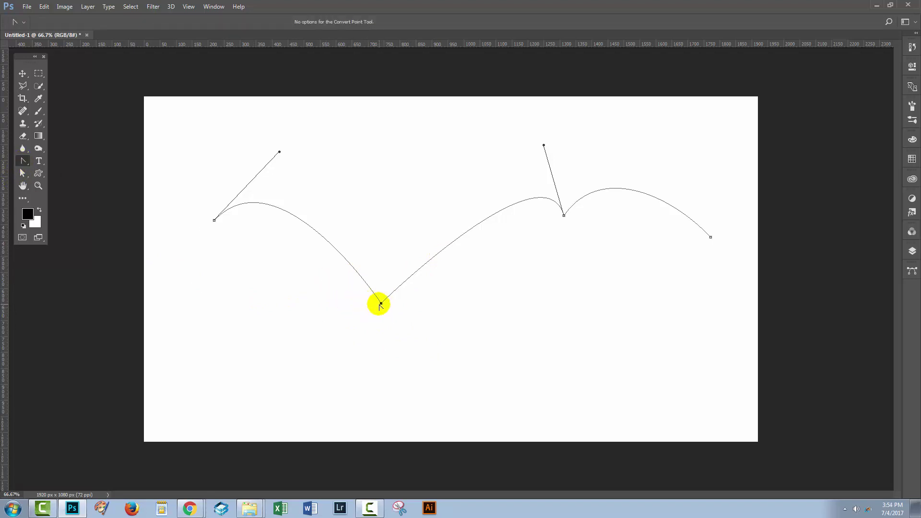
{"action": "left_click_drag", "start_coordinate": [381, 304], "coordinate": [400, 305]}
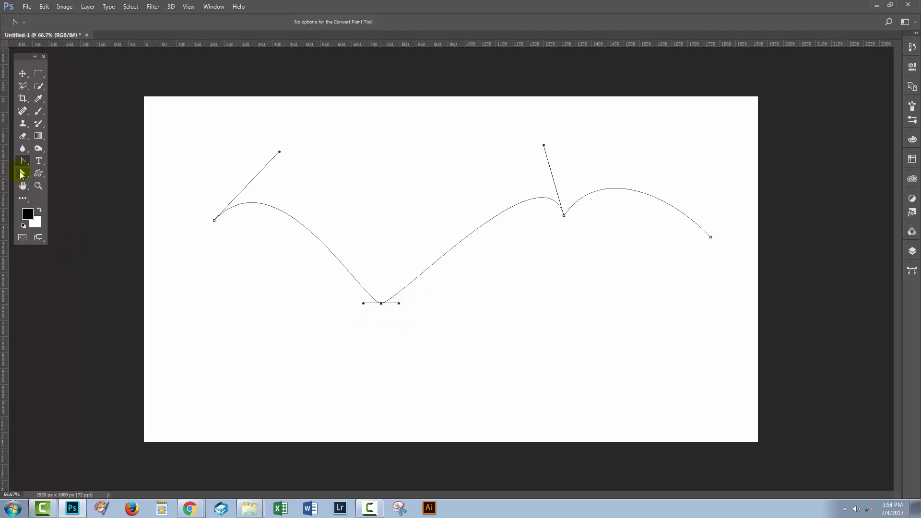
- Lengthen both handles of the lowered second anchor with the Direct Selection tool to widen the curve through it
{"action": "left_click", "coordinate": [22, 174]}
{"action": "right_click", "coordinate": [22, 174]}
{"action": "left_click", "coordinate": [76, 183]}
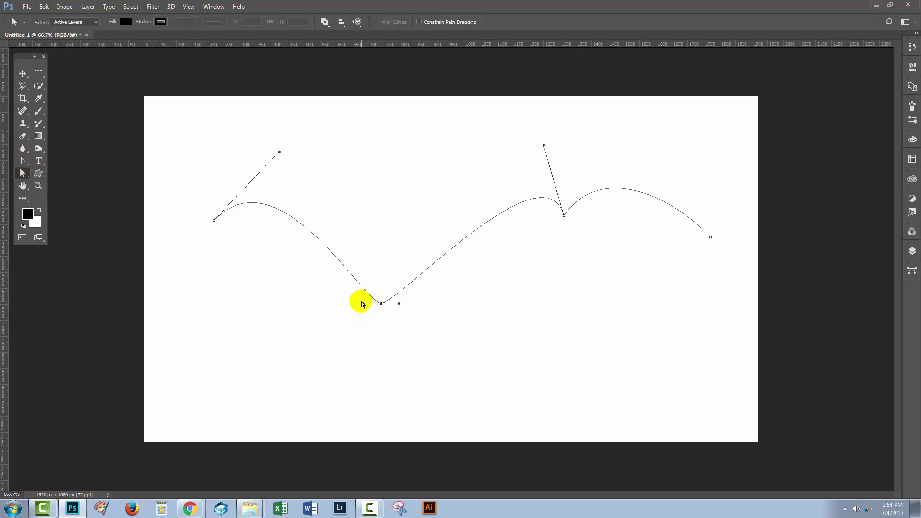
{"action": "left_click_drag", "start_coordinate": [365, 306], "coordinate": [295, 309]}
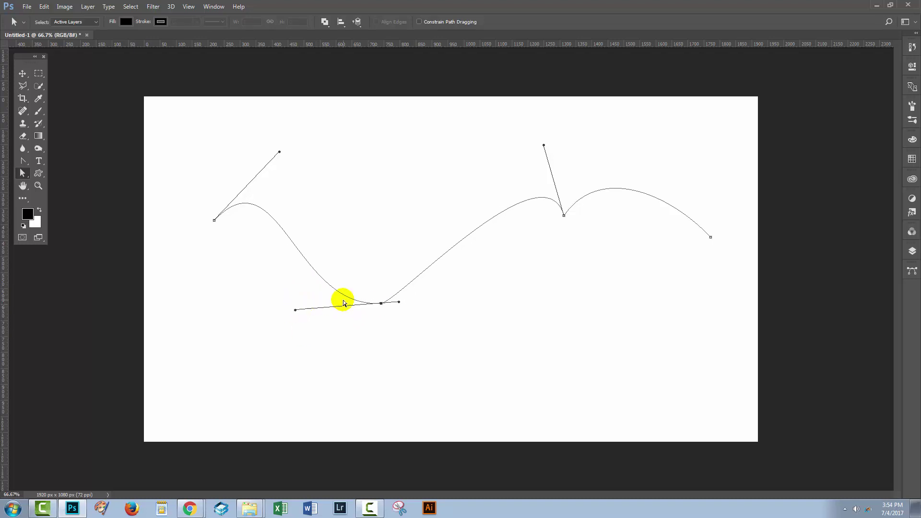
{"action": "left_click_drag", "start_coordinate": [401, 305], "coordinate": [460, 314]}
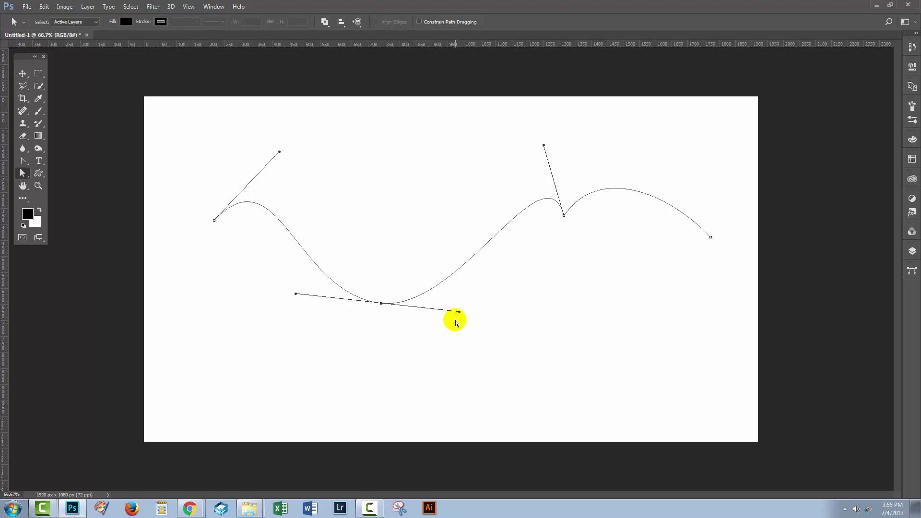
- Swing the second anchor's handles upward independently of each other to turn the smooth point into a sharp cusp
{"action": "left_click_drag", "start_coordinate": [459, 314], "coordinate": [399, 209]}
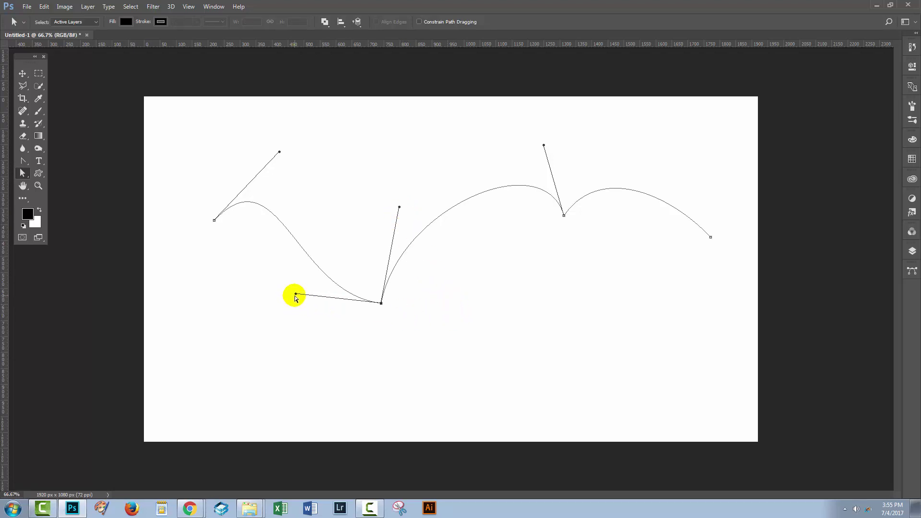
{"action": "left_click_drag", "start_coordinate": [296, 295], "coordinate": [429, 205]}
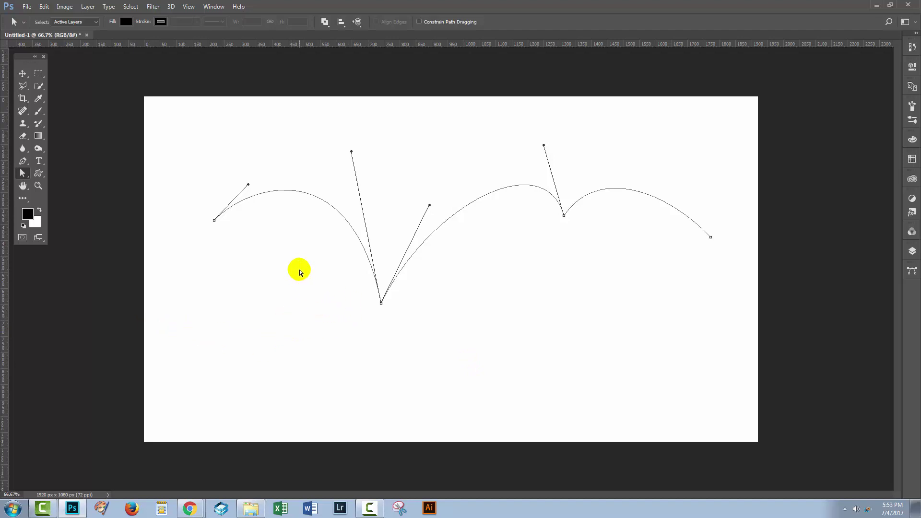
- Add an anchor point near the crest of the first arch and pull its handles steeply upward to bend the curve
{"action": "left_click", "coordinate": [21, 162]}
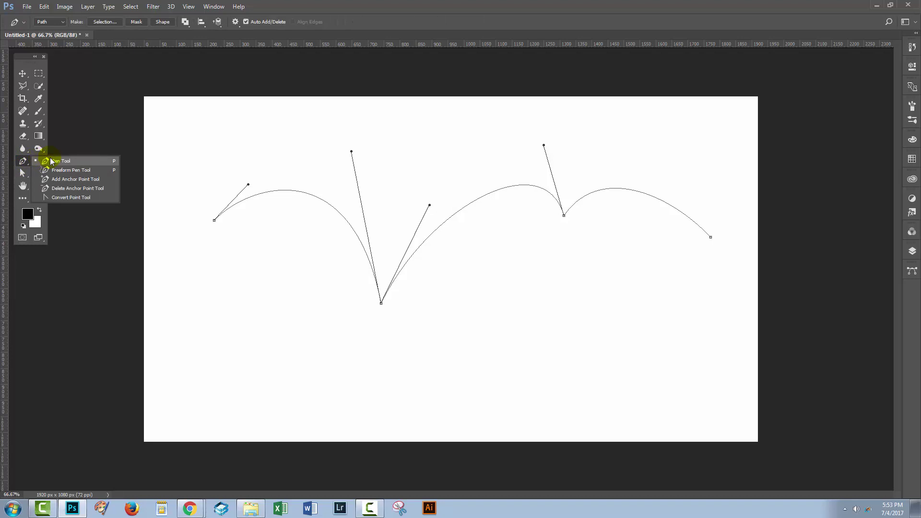
{"action": "left_click", "coordinate": [58, 183]}
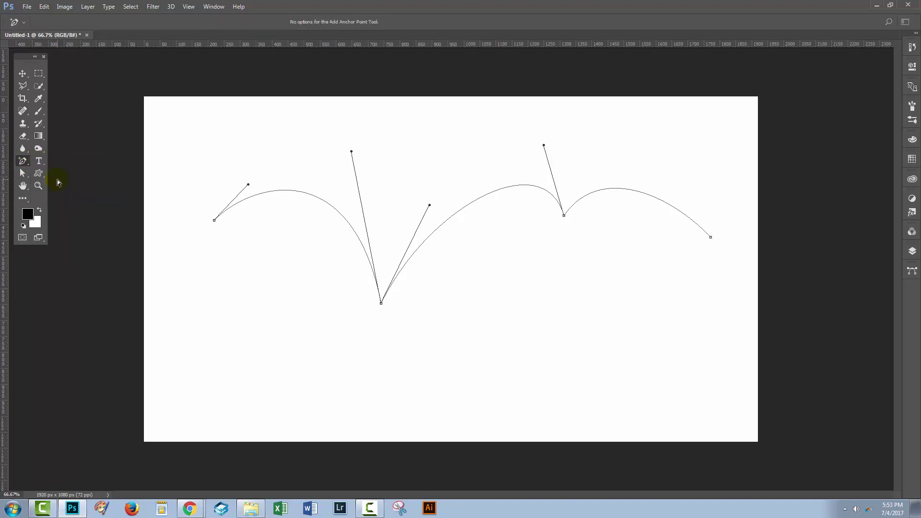
{"action": "left_click", "coordinate": [297, 195]}
{"action": "left_click_drag", "start_coordinate": [298, 189], "coordinate": [304, 140]}
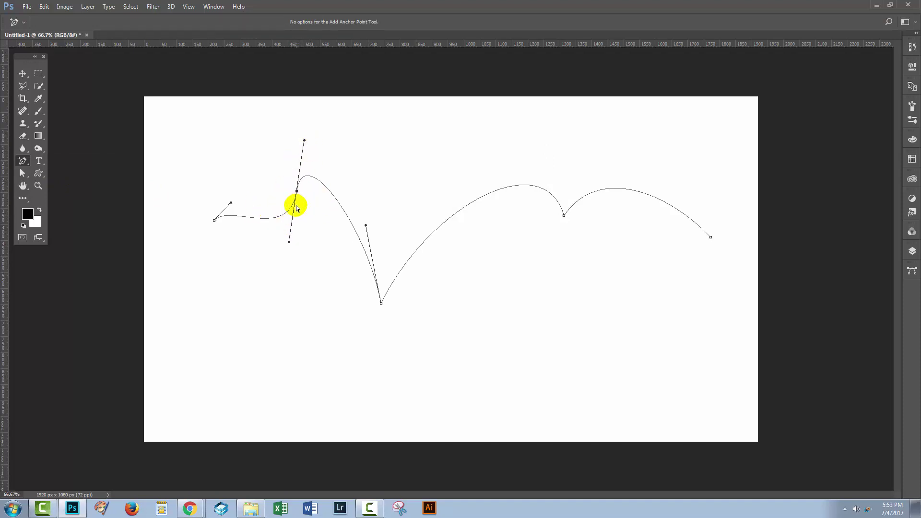
- Remove the added anchor point from the first arch with the Delete Anchor Point tool
{"action": "right_click", "coordinate": [22, 164]}
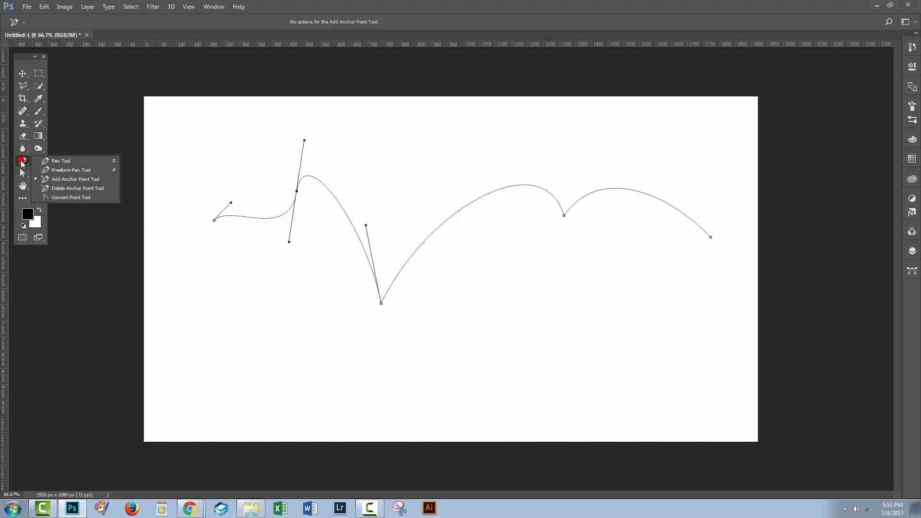
{"action": "left_click", "coordinate": [74, 189]}
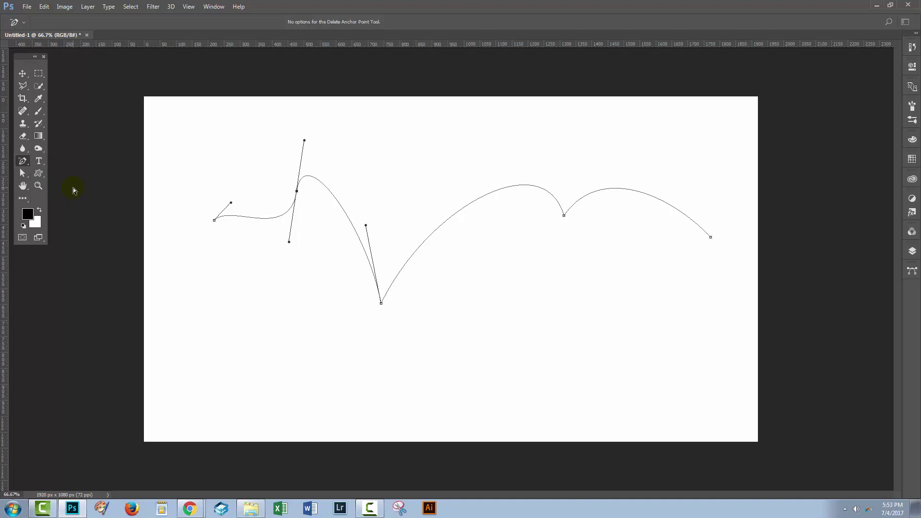
{"action": "left_click", "coordinate": [297, 192]}
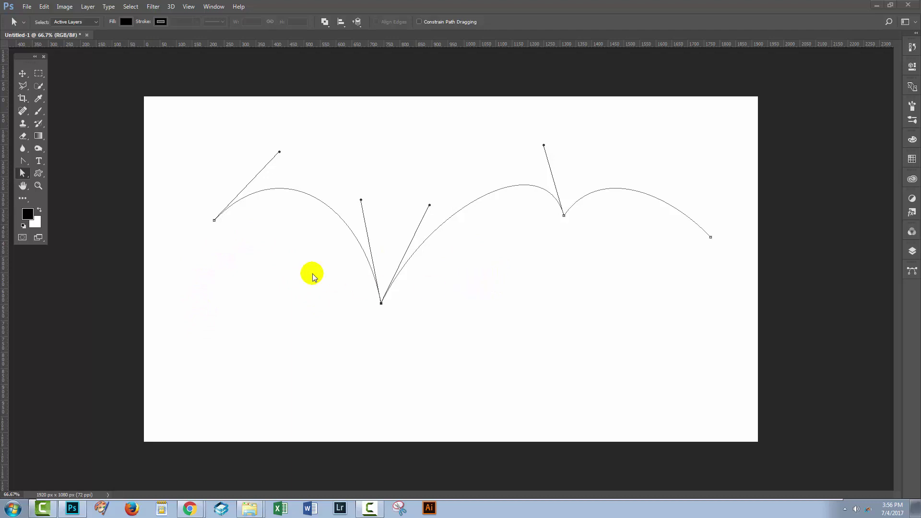
- Select the entire path with the Path Selection tool and delete it from the canvas
{"action": "left_click", "coordinate": [19, 172]}
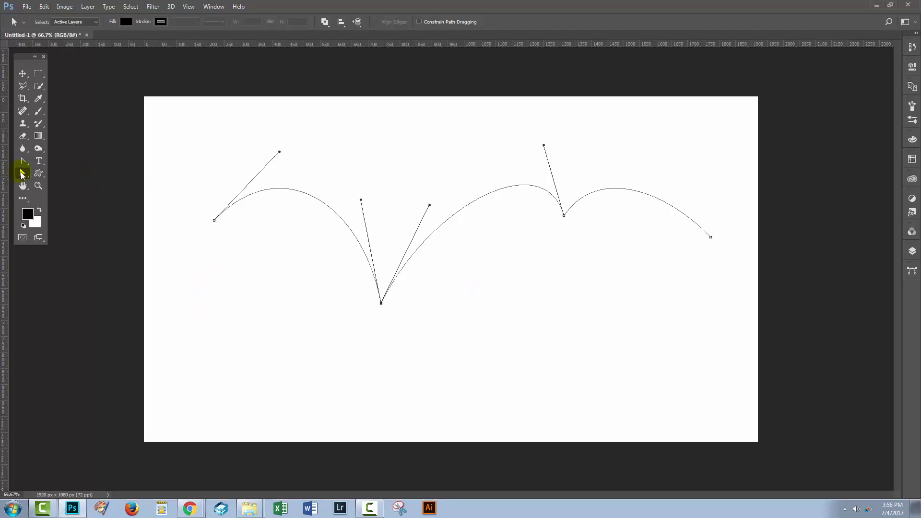
{"action": "left_click", "coordinate": [21, 173]}
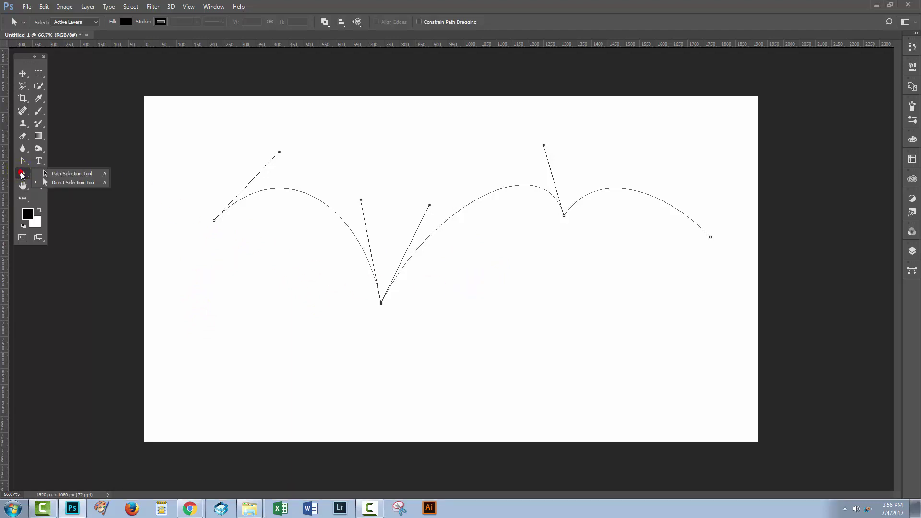
{"action": "left_click", "coordinate": [58, 176]}
{"action": "left_click_drag", "start_coordinate": [200, 133], "coordinate": [653, 336]}
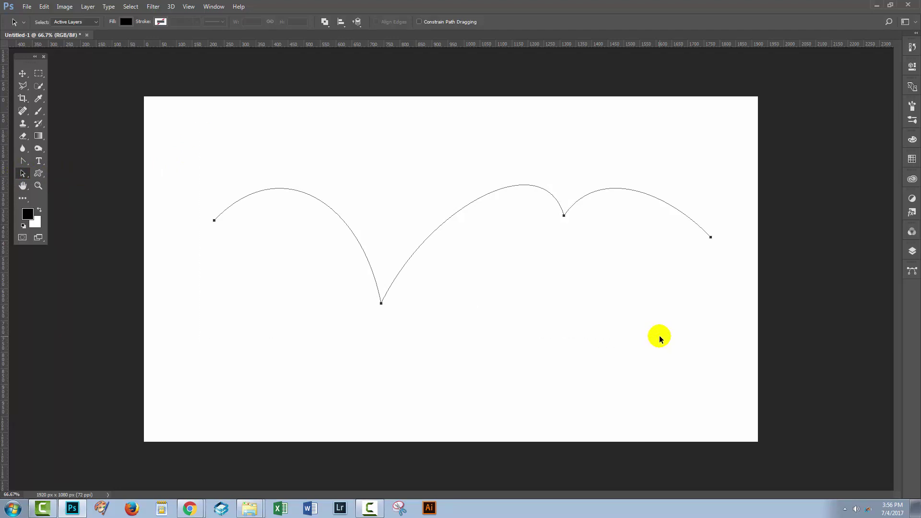
{"action": "key", "text": "Delete"}
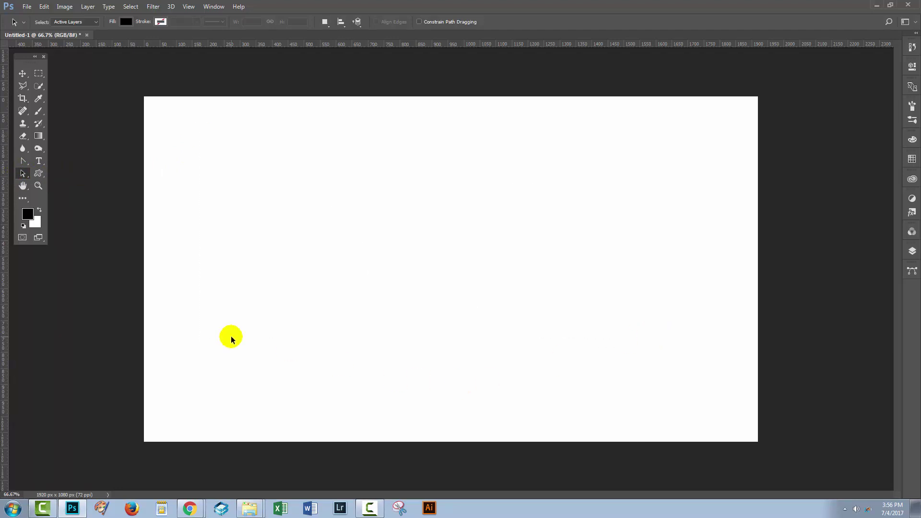
- Activate the Pen tool and place a vertical ruler guide down the middle of the canvas
{"action": "left_click", "coordinate": [20, 164]}
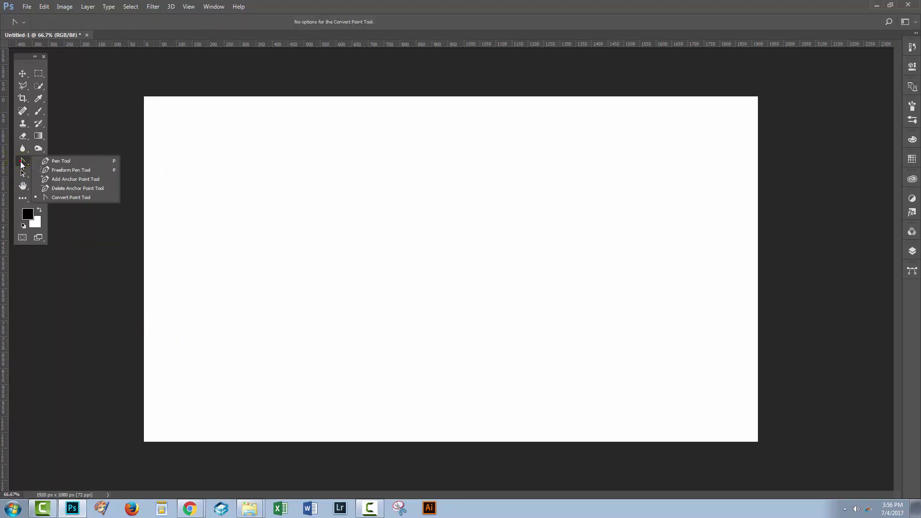
{"action": "left_click", "coordinate": [56, 158]}
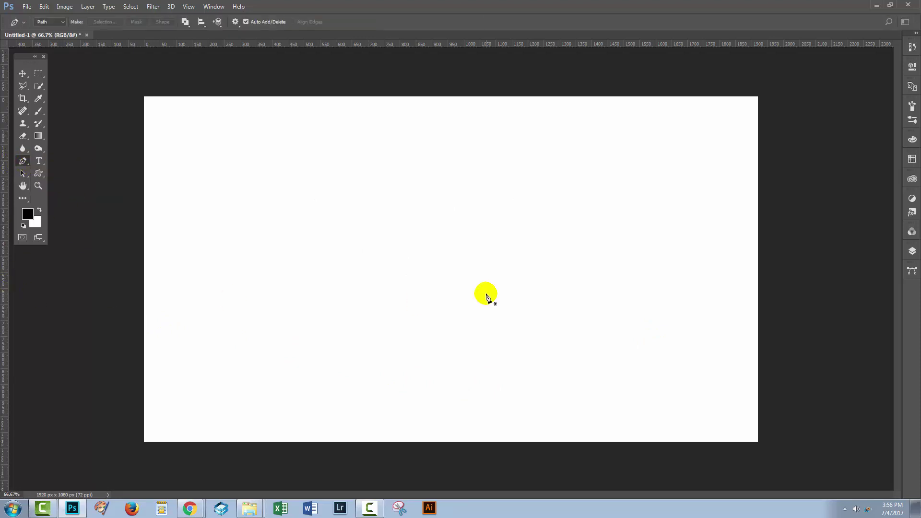
{"action": "left_click_drag", "start_coordinate": [6, 280], "coordinate": [450, 290]}
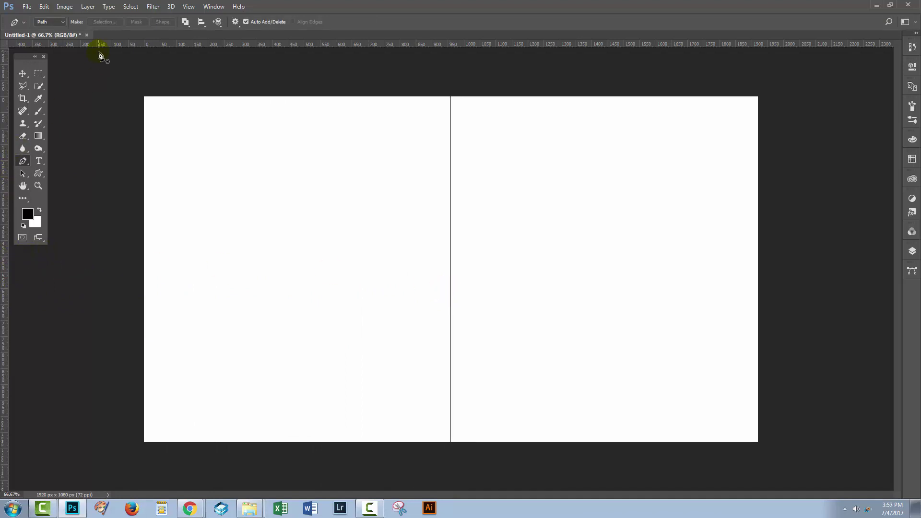
{"action": "left_click", "coordinate": [187, 6]}
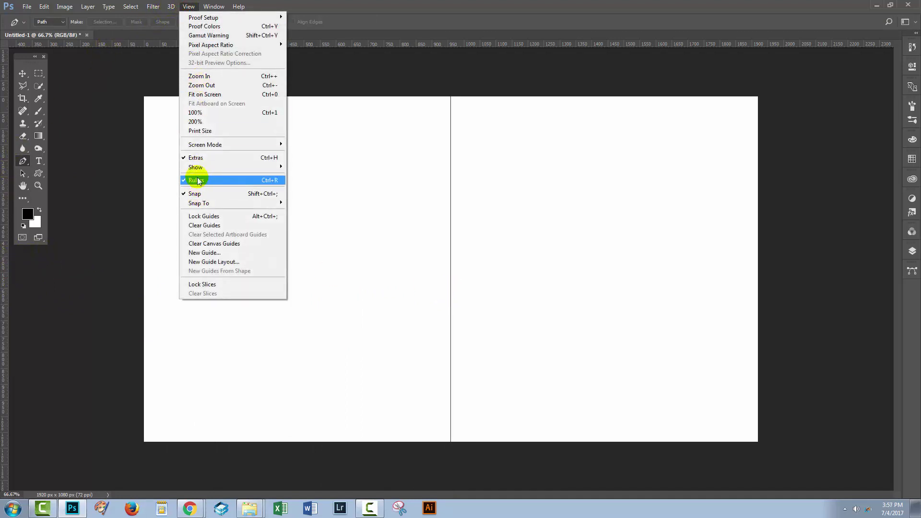
{"action": "left_click", "coordinate": [267, 56]}
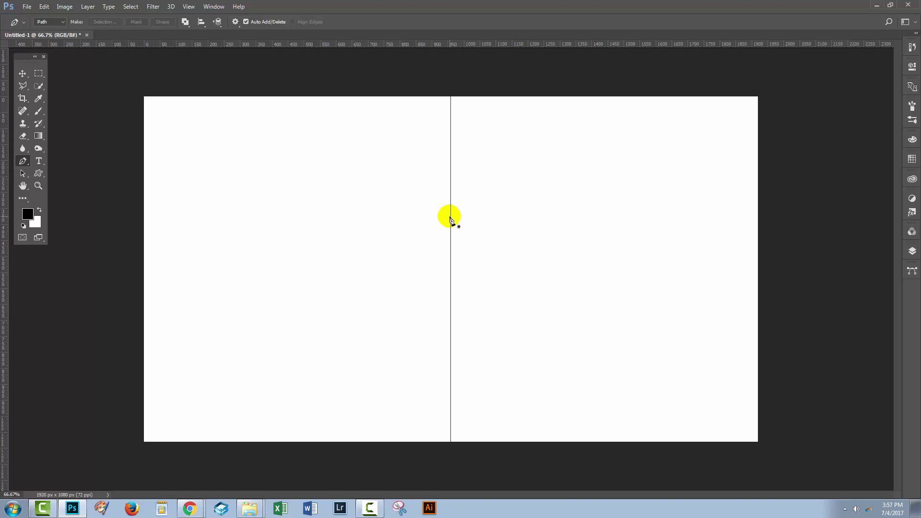
- Draw the left half of a heart as an open path with three anchors, starting and ending on the vertical guide
{"action": "left_click_drag", "start_coordinate": [451, 219], "coordinate": [427, 155]}
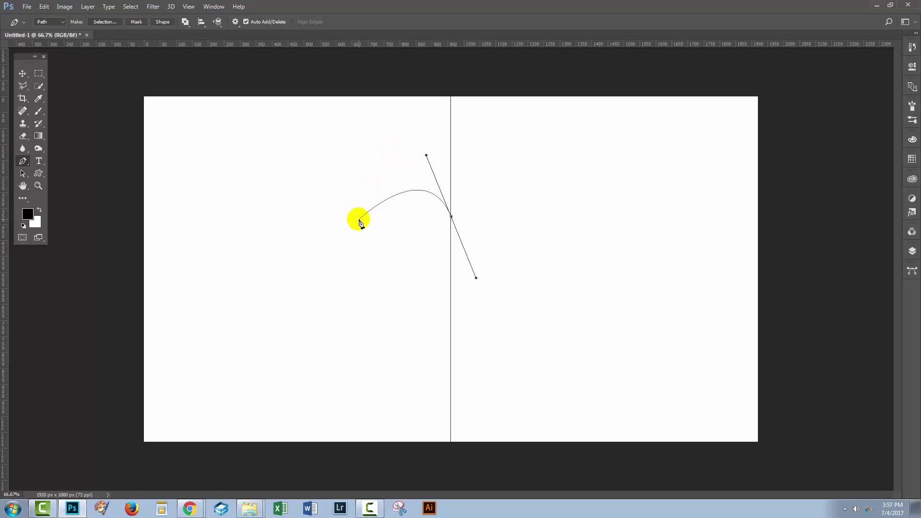
{"action": "left_click_drag", "start_coordinate": [359, 220], "coordinate": [374, 267]}
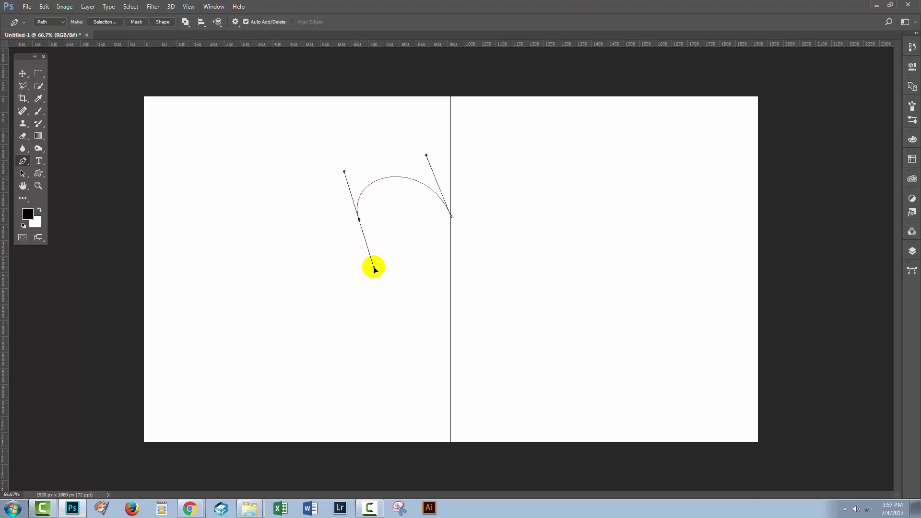
{"action": "left_click", "coordinate": [450, 335]}
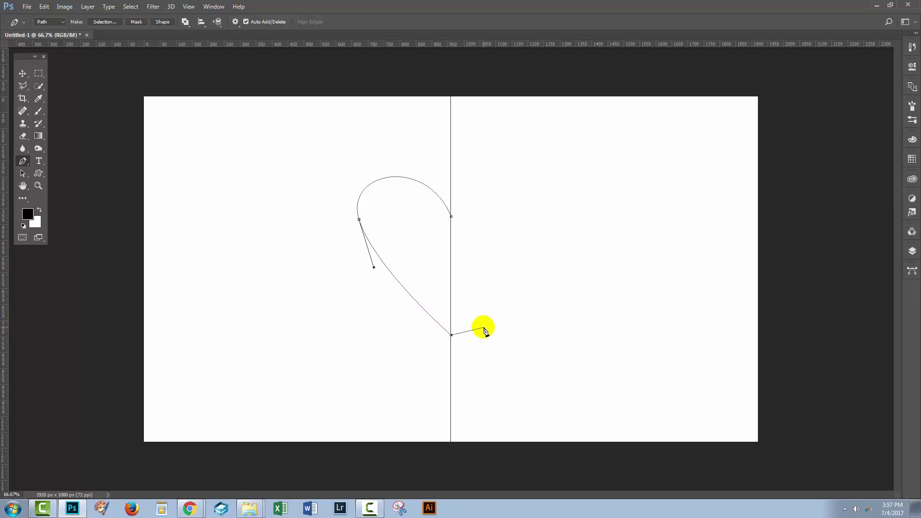
{"action": "key", "text": "Escape"}
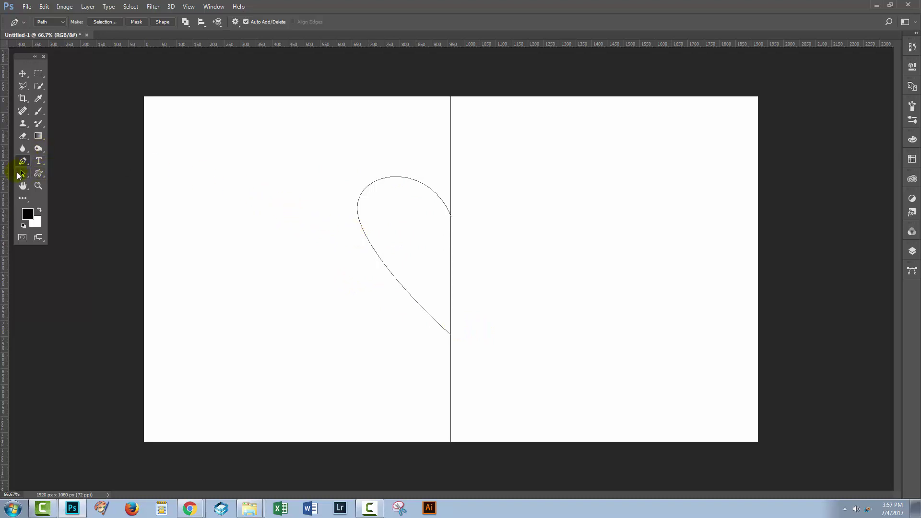
- Align the half heart's upper end anchor exactly with the vertical guide using the Direct Selection tool
{"action": "left_click", "coordinate": [21, 173]}
{"action": "left_click", "coordinate": [63, 184]}
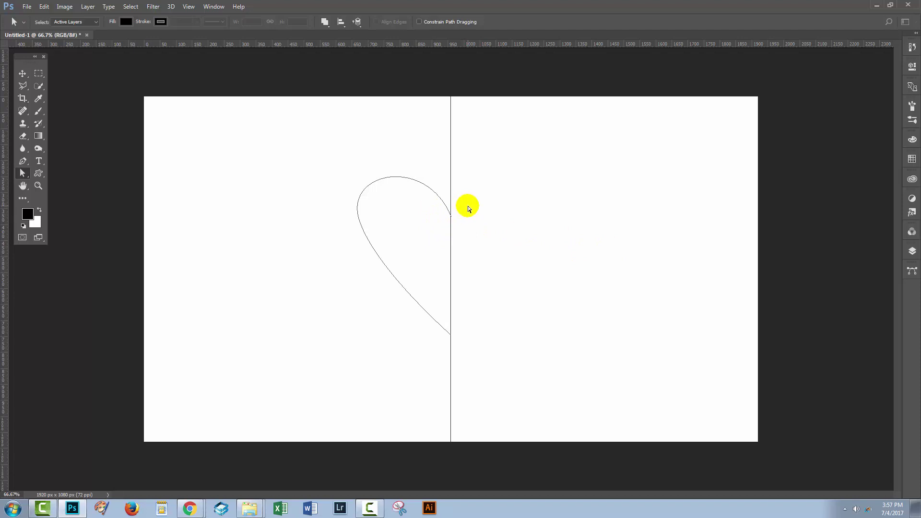
{"action": "key", "text": "z"}
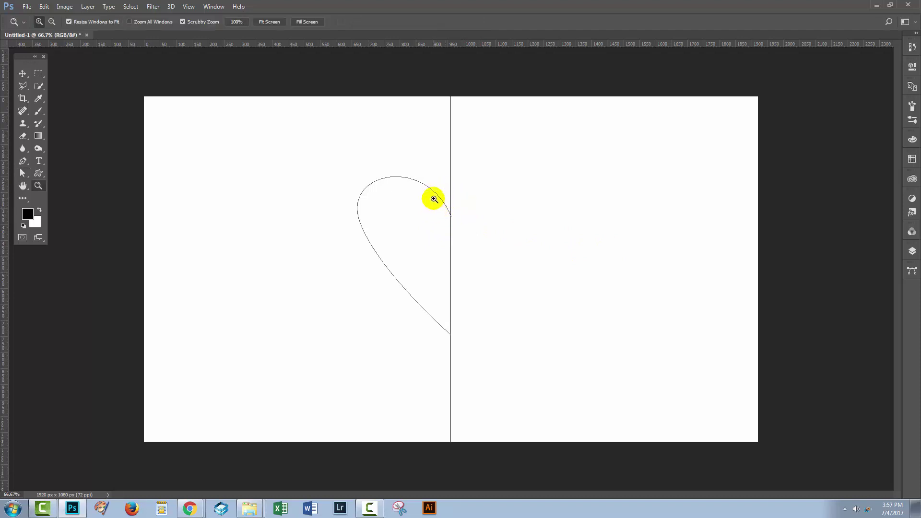
{"action": "left_click_drag", "start_coordinate": [434, 198], "coordinate": [492, 270]}
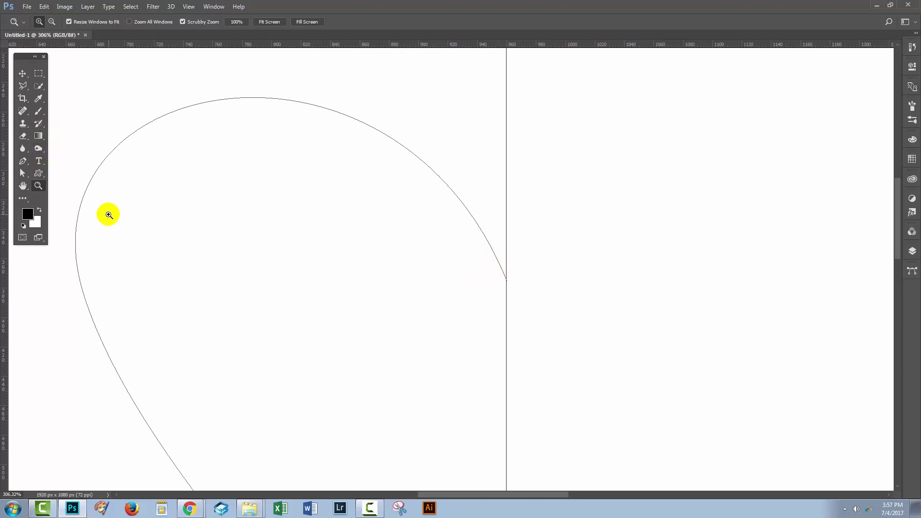
{"action": "left_click", "coordinate": [22, 173]}
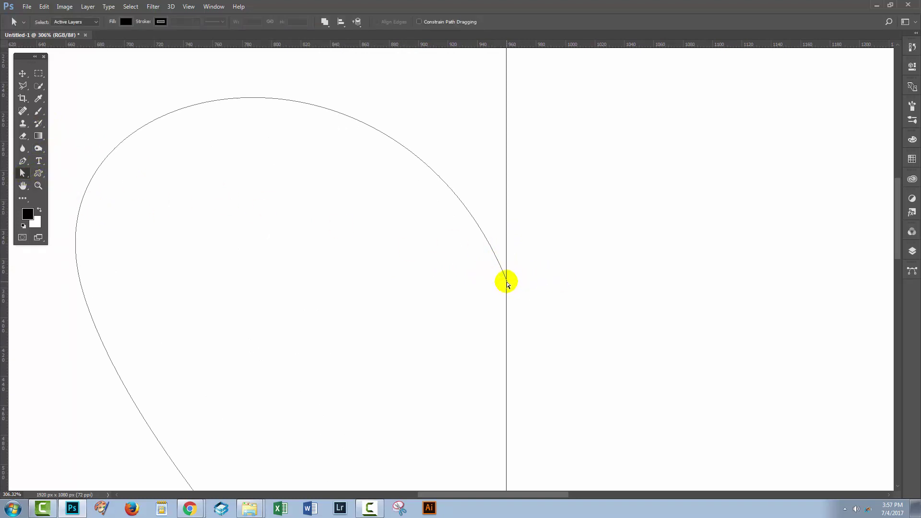
{"action": "left_click", "coordinate": [507, 282]}
{"action": "mouse_move", "coordinate": [507, 283]}
{"action": "left_mouse_down"}
{"action": "mouse_move", "coordinate": [497, 285]}
{"action": "mouse_move", "coordinate": [507, 282]}
{"action": "left_mouse_up"}
- Snap the half heart's lower end anchor onto the vertical guide, checking the Snap To options for guides
{"action": "scroll", "coordinate": [619, 362], "scroll_direction": "down", "scroll_amount": 10}
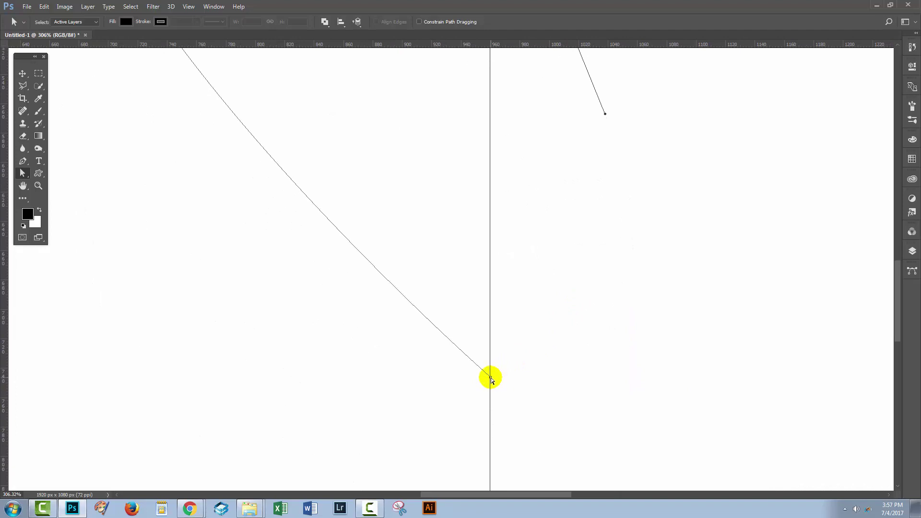
{"action": "mouse_move", "coordinate": [490, 377]}
{"action": "left_mouse_down"}
{"action": "mouse_move", "coordinate": [472, 375]}
{"action": "mouse_move", "coordinate": [489, 377]}
{"action": "left_mouse_up"}
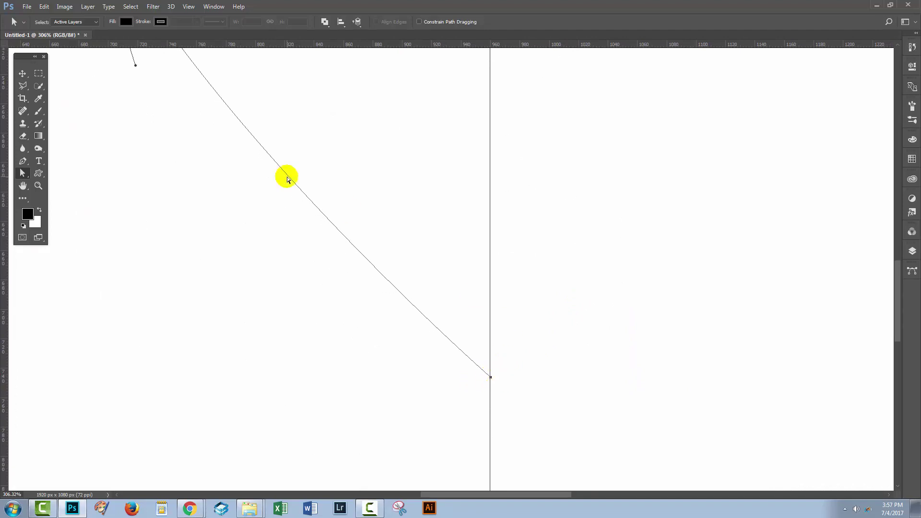
{"action": "left_click", "coordinate": [188, 7]}
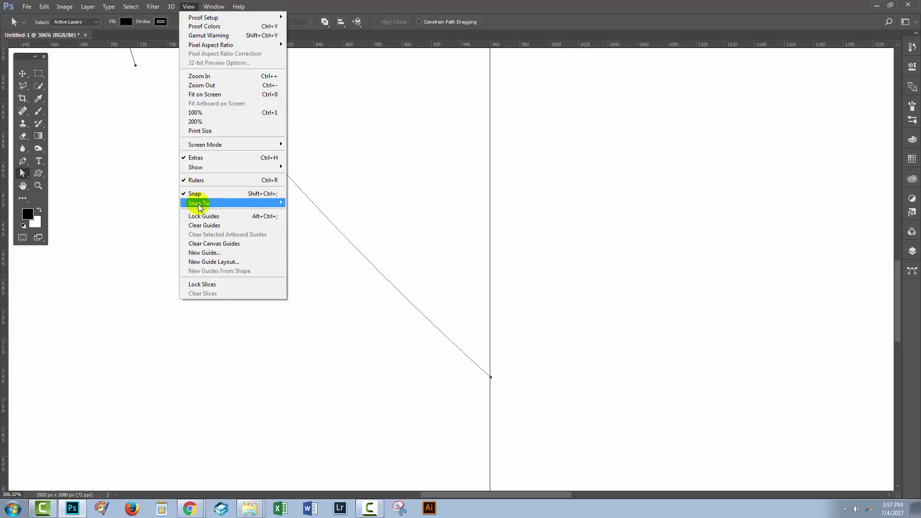
{"action": "mouse_move", "coordinate": [199, 207]}
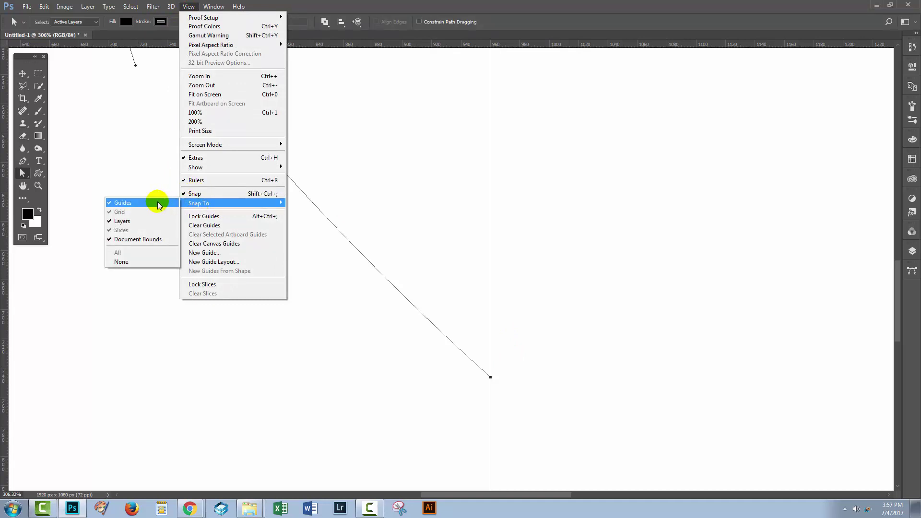
{"action": "left_click", "coordinate": [165, 238]}
{"action": "mouse_move", "coordinate": [491, 381]}
{"action": "left_mouse_down"}
{"action": "mouse_move", "coordinate": [461, 361]}
{"action": "mouse_move", "coordinate": [500, 378]}
{"action": "mouse_move", "coordinate": [490, 378]}
{"action": "left_mouse_up"}
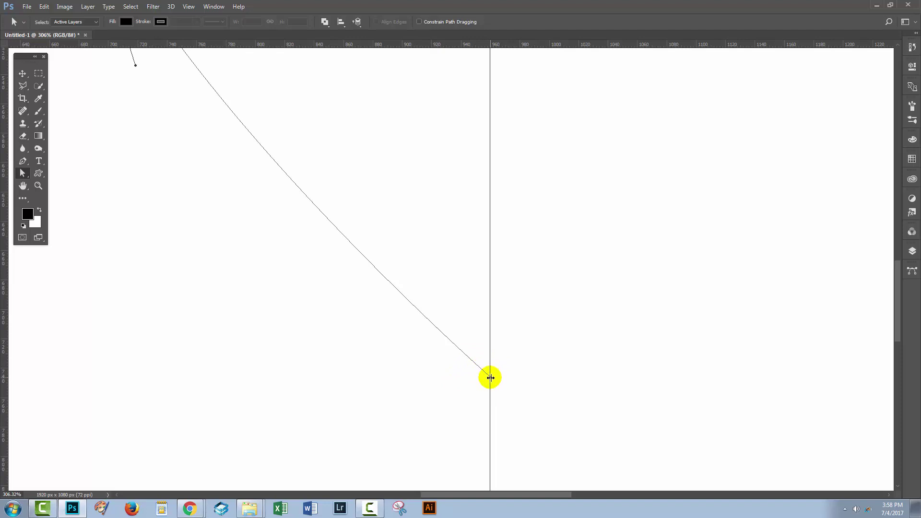
- Clear the guides from the document, leaving only the half-heart path on the canvas
{"action": "key", "text": "ctrl+0"}
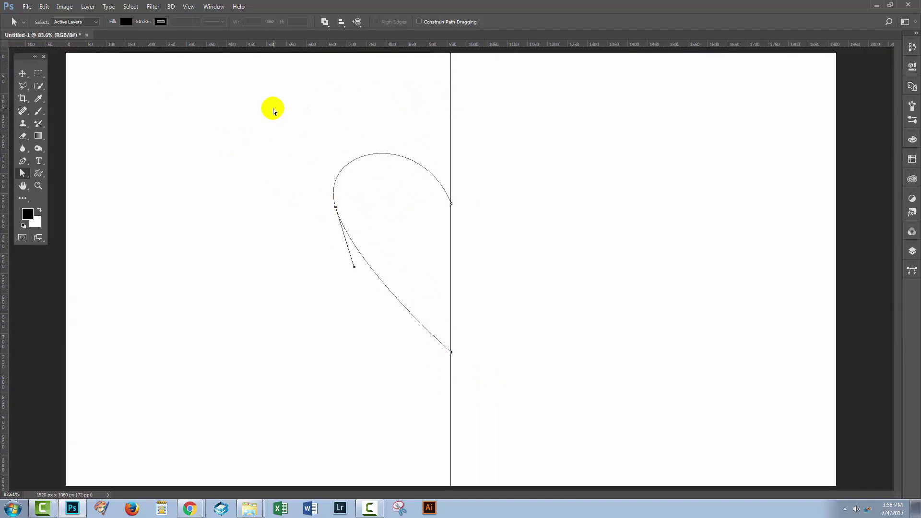
{"action": "left_click", "coordinate": [188, 7]}
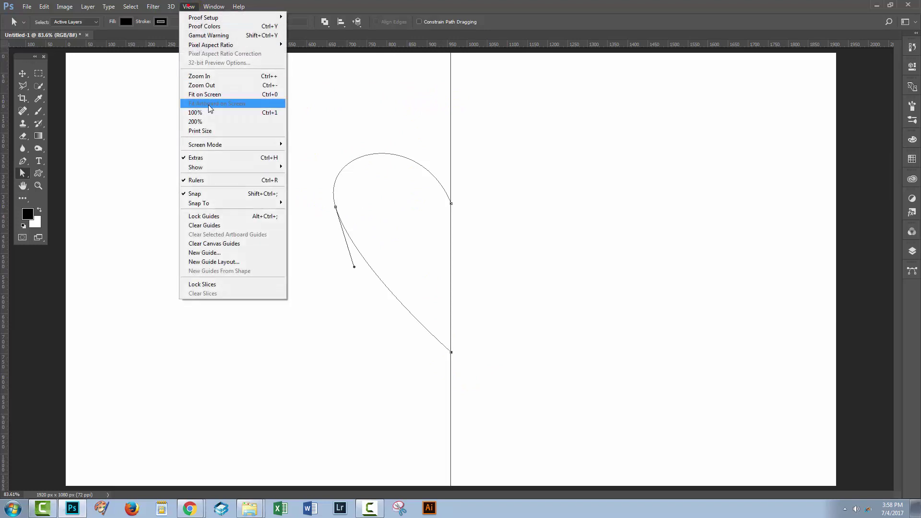
{"action": "left_click", "coordinate": [218, 225]}
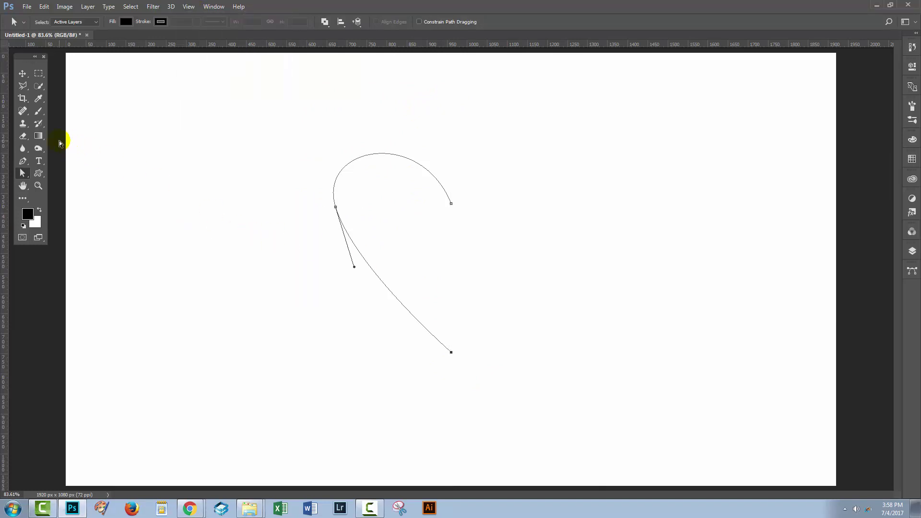
- Select the whole half-heart path with the Path Selection tool and duplicate it in place by copying and pasting
{"action": "left_click", "coordinate": [22, 173]}
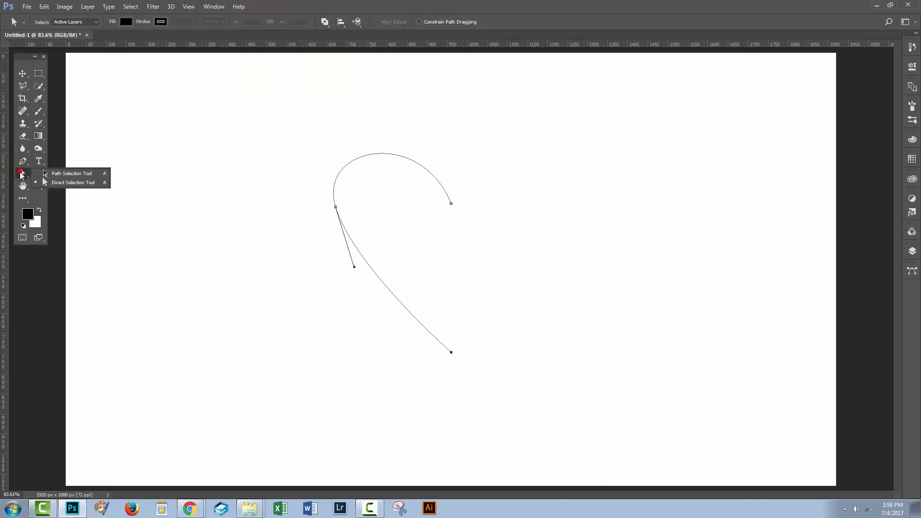
{"action": "left_click", "coordinate": [62, 181]}
{"action": "left_click", "coordinate": [233, 122]}
{"action": "left_click_drag", "start_coordinate": [225, 98], "coordinate": [486, 386]}
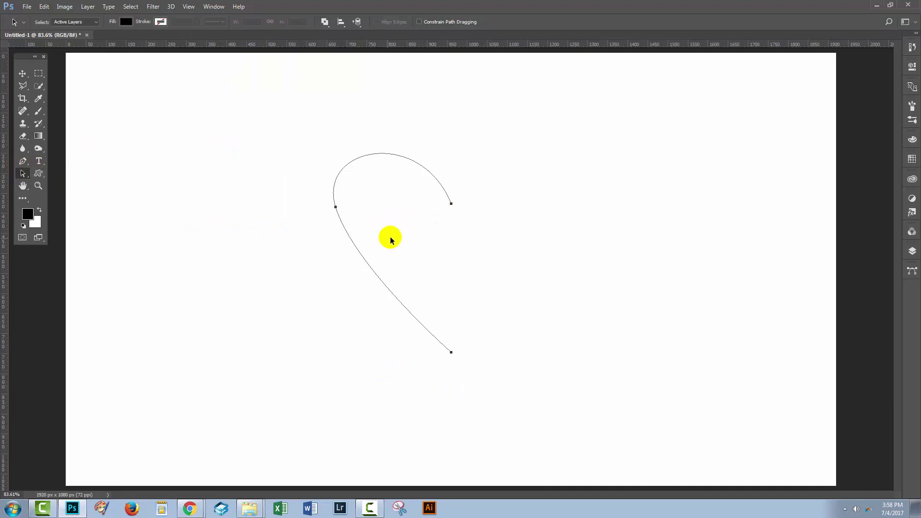
{"action": "left_click", "coordinate": [44, 7]}
{"action": "left_click", "coordinate": [52, 70]}
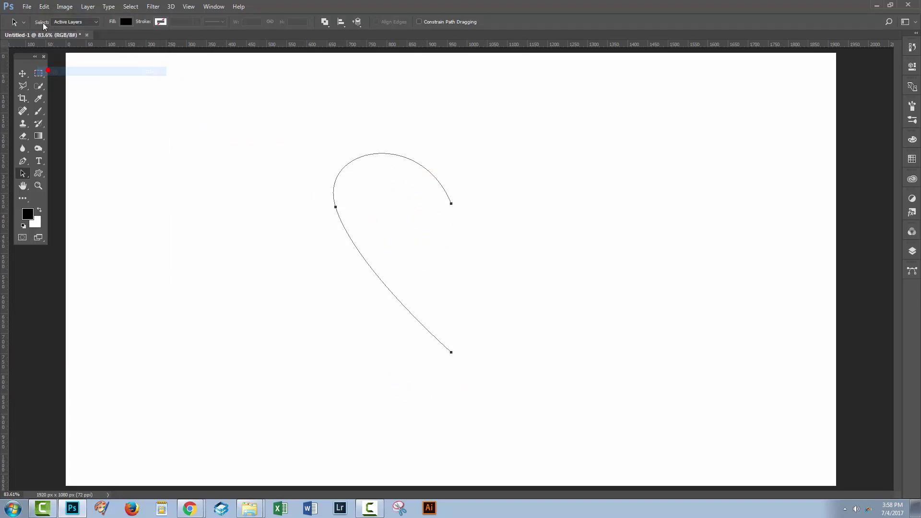
{"action": "left_click", "coordinate": [44, 7]}
{"action": "left_click", "coordinate": [53, 88]}
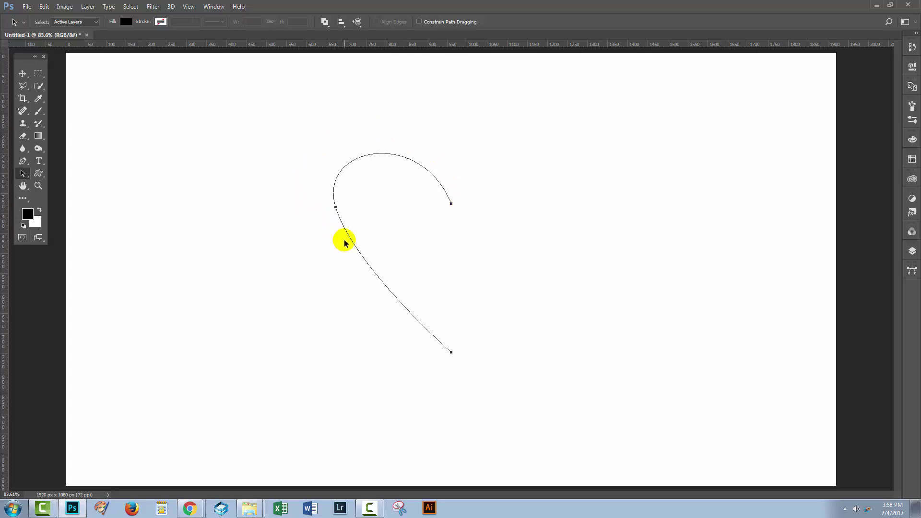
- Mirror the duplicate half heart horizontally with Free Transform, using the right-middle reference point, unlinked proportions and a width of -100.14%
{"action": "left_click_drag", "start_coordinate": [349, 239], "coordinate": [293, 252]}
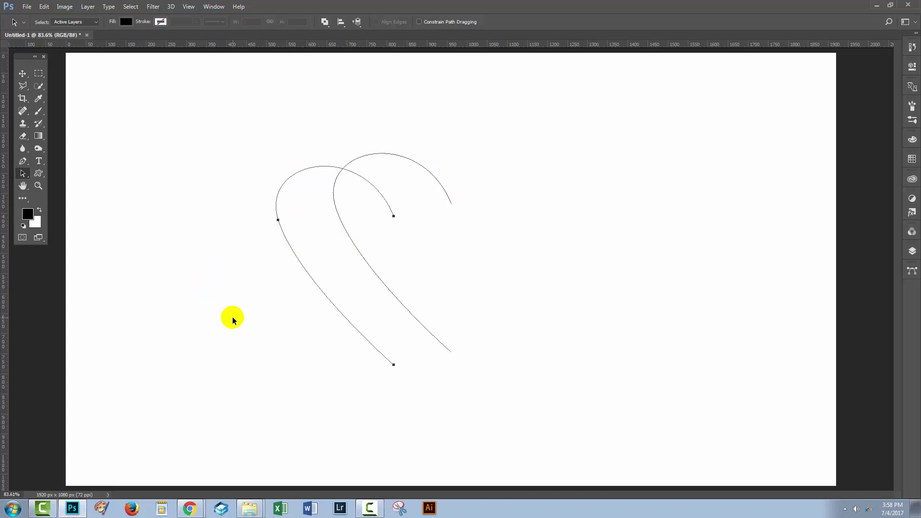
{"action": "key", "text": "ctrl+z"}
{"action": "left_click", "coordinate": [43, 8]}
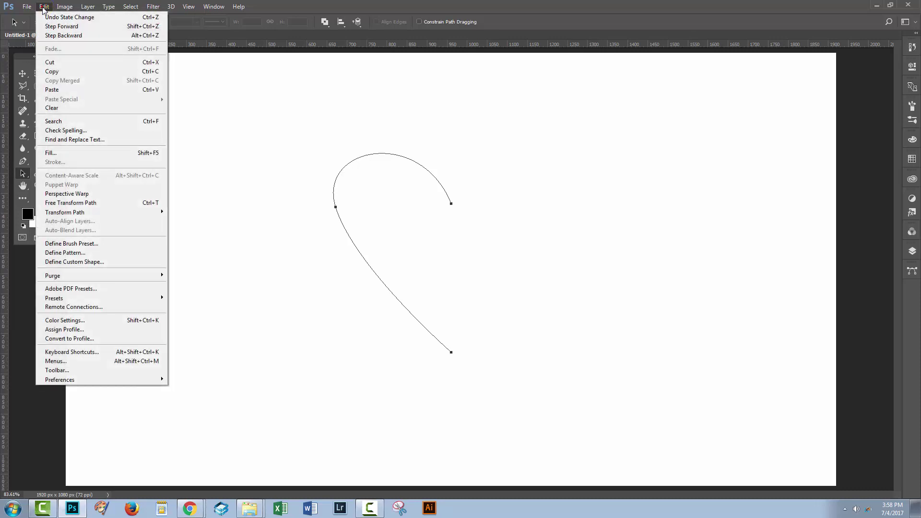
{"action": "left_click", "coordinate": [84, 205]}
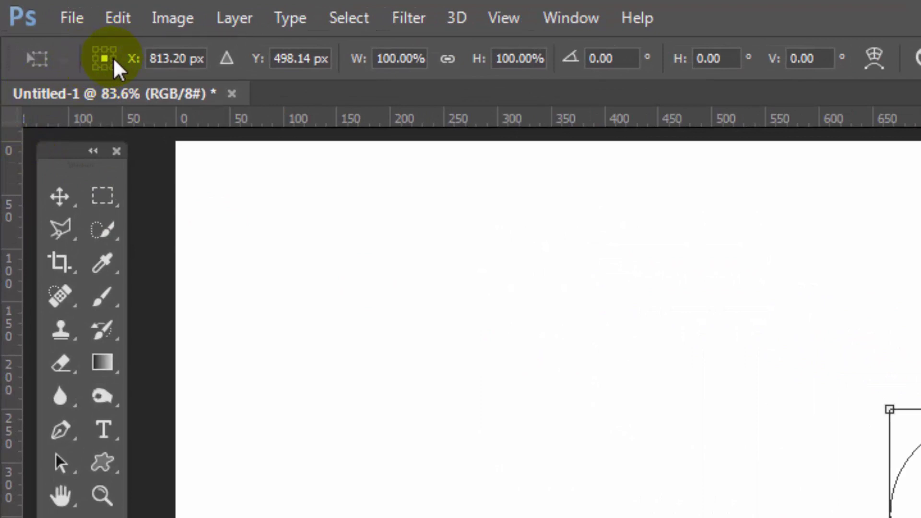
{"action": "left_click", "coordinate": [114, 59]}
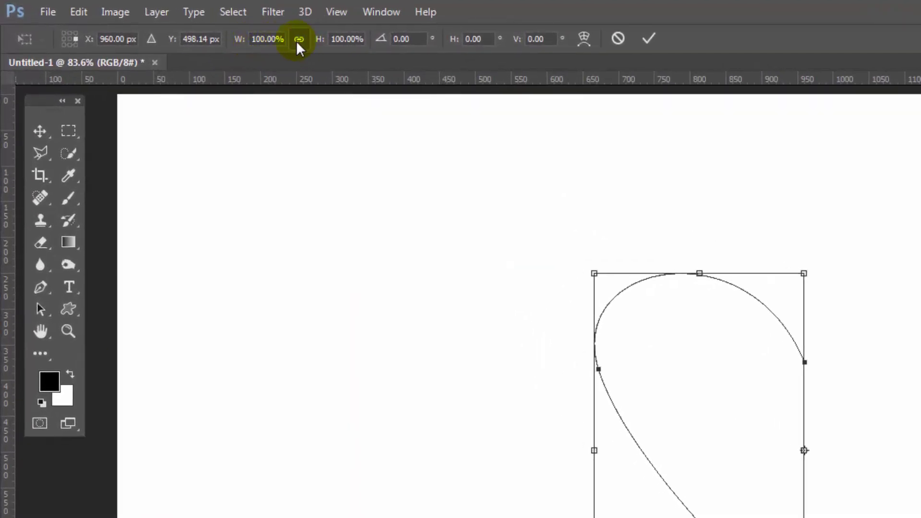
{"action": "left_click", "coordinate": [299, 39]}
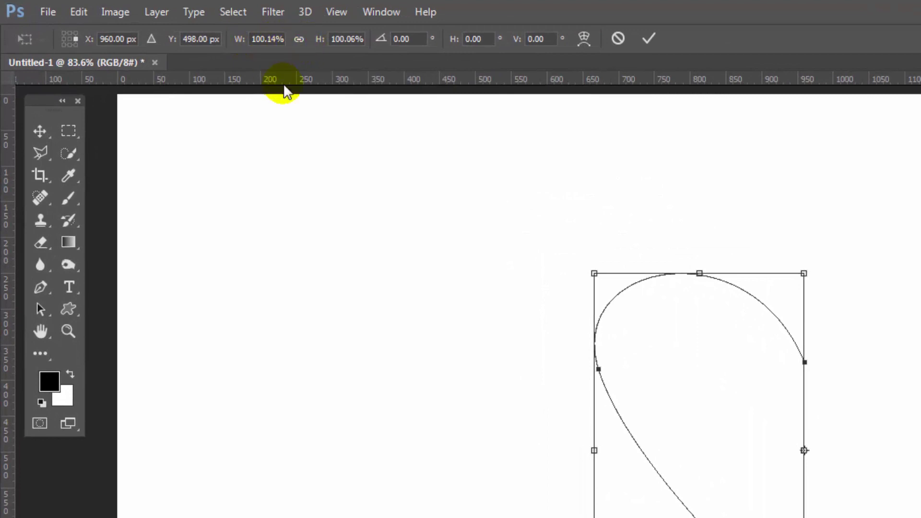
{"action": "left_click", "coordinate": [299, 41]}
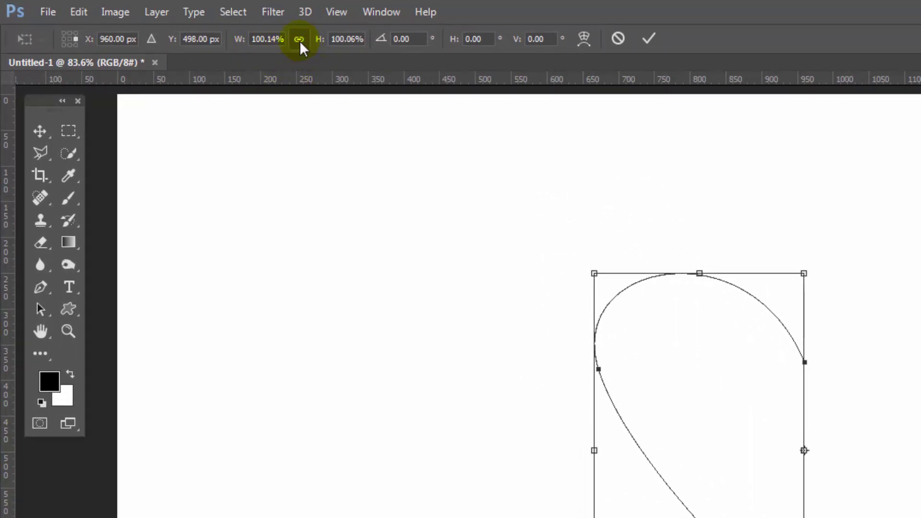
{"action": "left_click", "coordinate": [250, 39]}
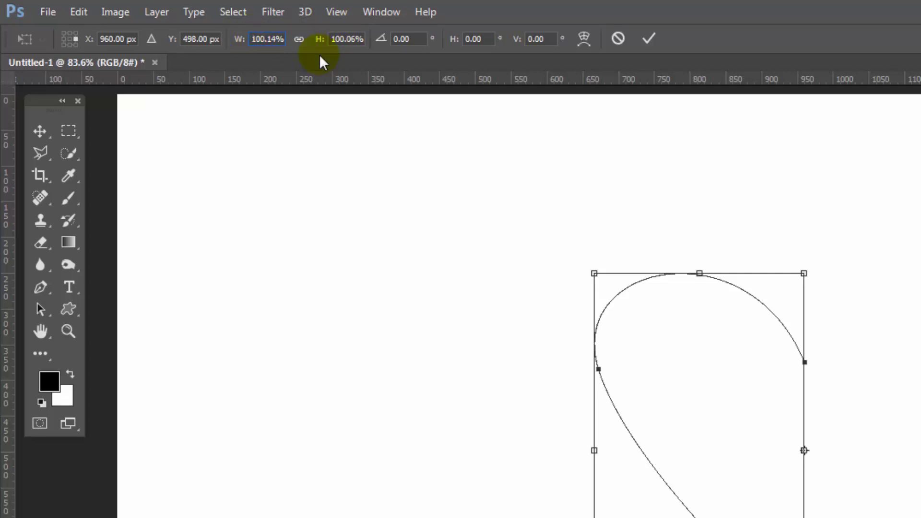
{"action": "type", "text": "-"}
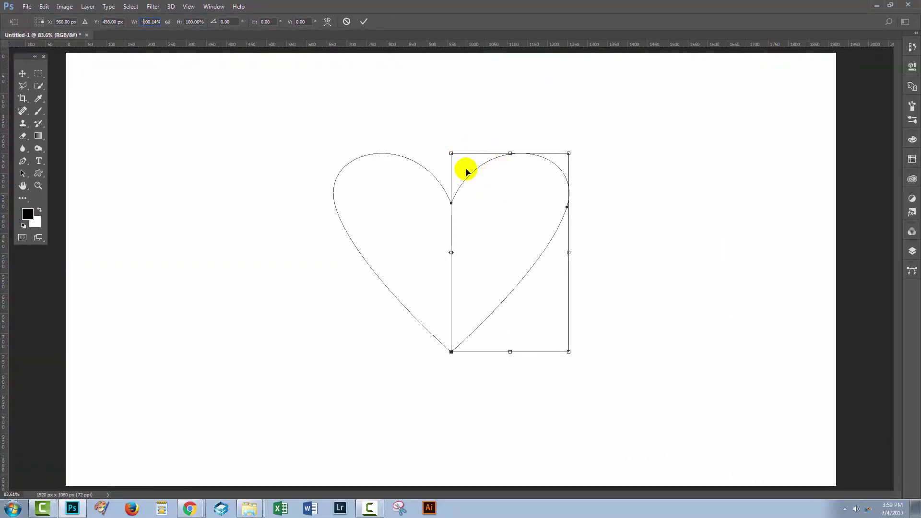
{"action": "left_click", "coordinate": [364, 21]}
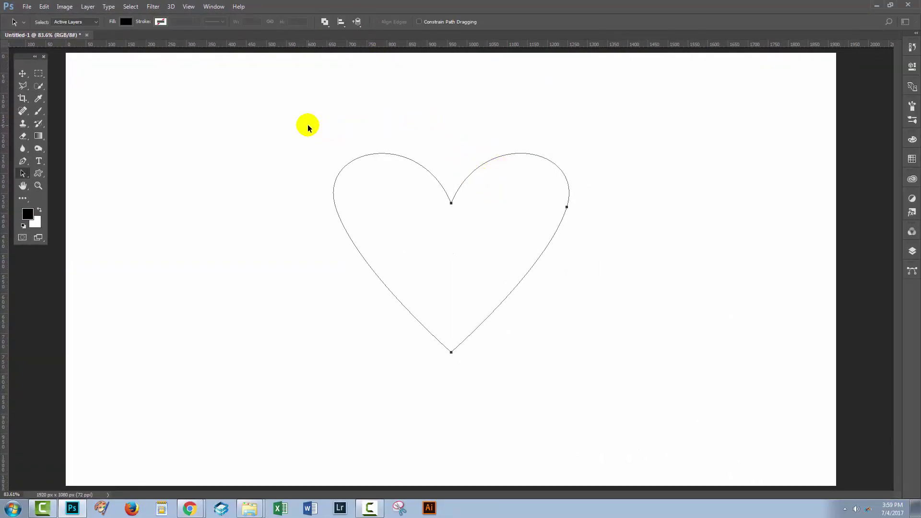
- Select both heart halves with the Path Selection tool and place the opened Paths panel beside the heart
{"action": "right_click", "coordinate": [21, 172]}
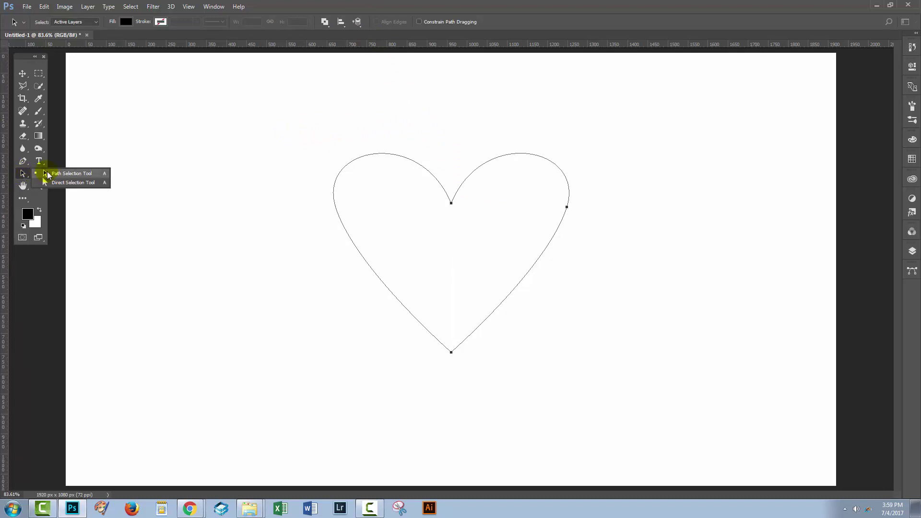
{"action": "left_click", "coordinate": [58, 174]}
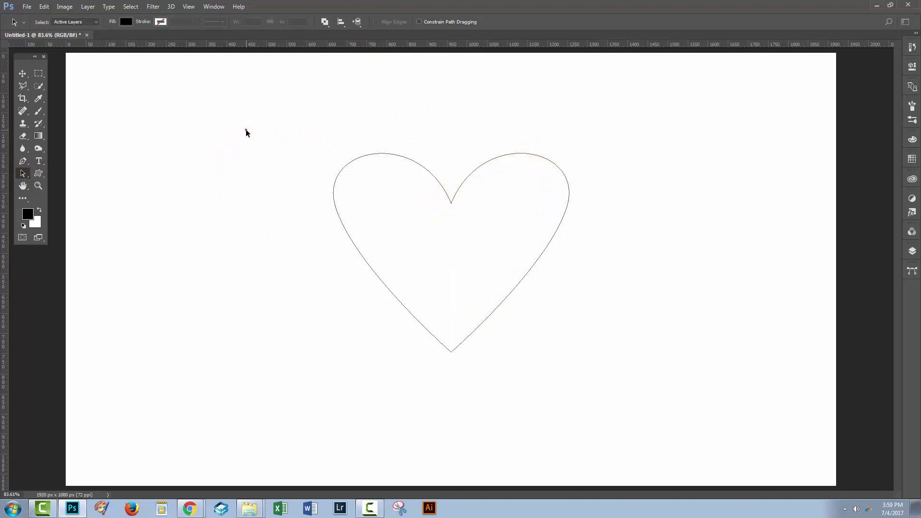
{"action": "left_click_drag", "start_coordinate": [250, 108], "coordinate": [626, 397]}
{"action": "left_click", "coordinate": [912, 273]}
{"action": "left_click_drag", "start_coordinate": [812, 266], "coordinate": [669, 171]}
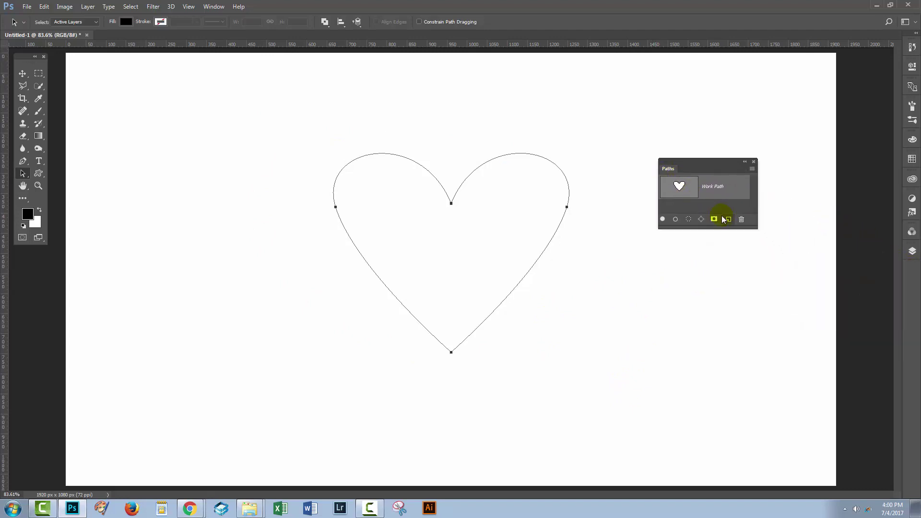
{"action": "left_click", "coordinate": [209, 7]}
{"action": "left_click", "coordinate": [503, 21]}
- Try the Combine, Subtract Front Shape, Intersect and Exclude Overlapping operations on the two selected halves, comparing the path thumbnail
{"action": "left_click", "coordinate": [325, 23]}
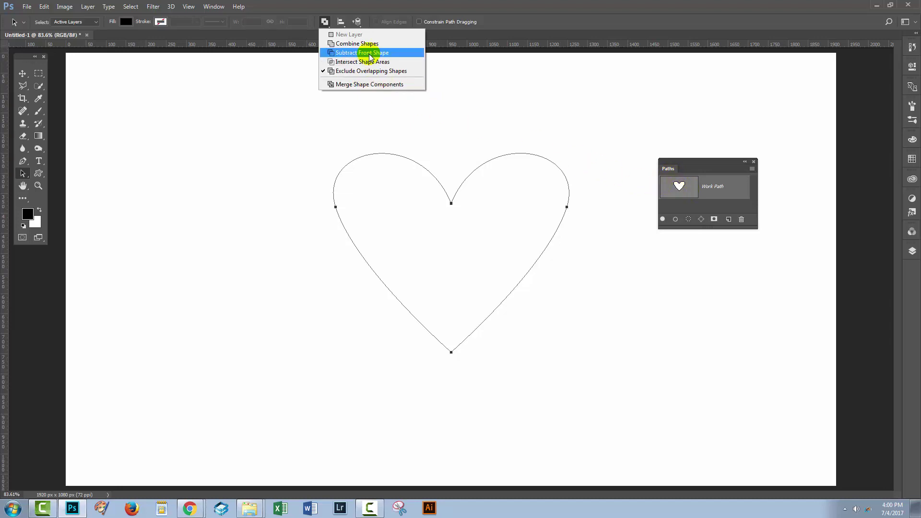
{"action": "left_click", "coordinate": [360, 45]}
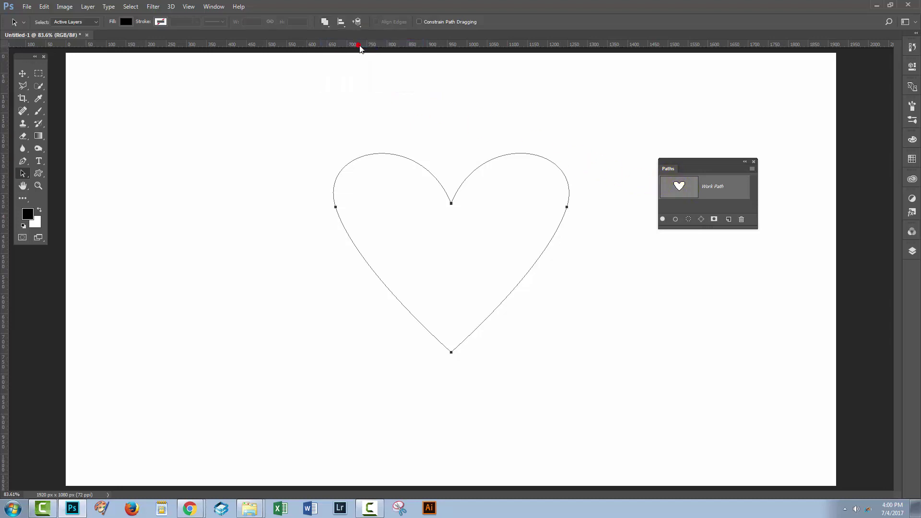
{"action": "left_click", "coordinate": [330, 24]}
{"action": "left_click", "coordinate": [332, 38]}
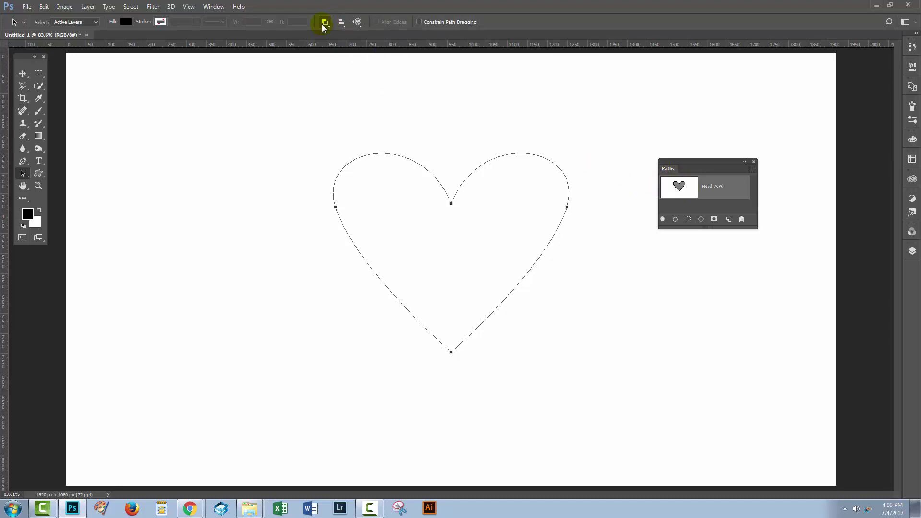
{"action": "left_click", "coordinate": [324, 22]}
{"action": "left_click", "coordinate": [343, 61]}
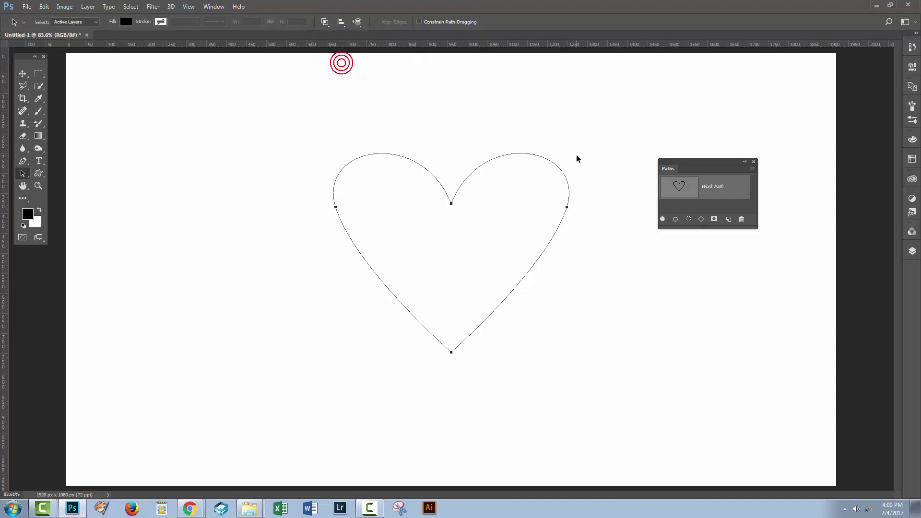
{"action": "left_click", "coordinate": [325, 23]}
{"action": "left_click", "coordinate": [352, 72]}
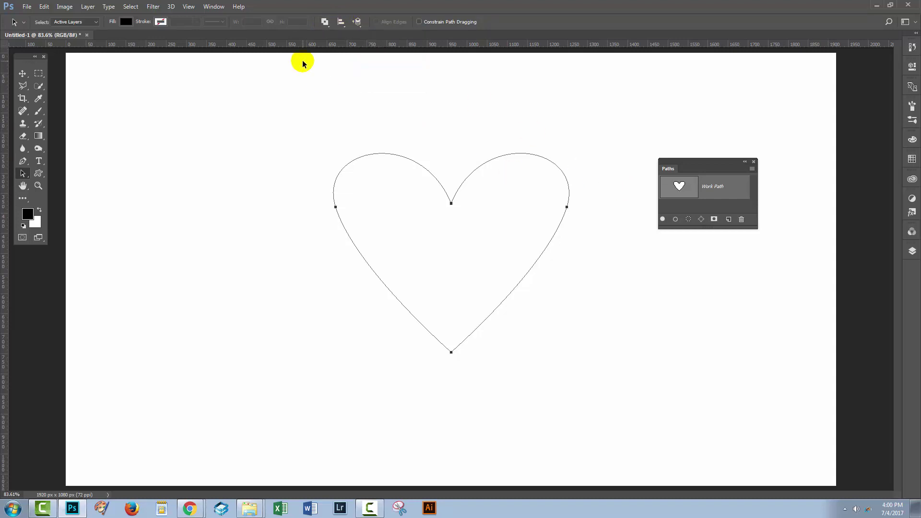
- Set the heart halves to Combine Shapes and merge their shape components into one closed path
{"action": "left_click", "coordinate": [323, 22]}
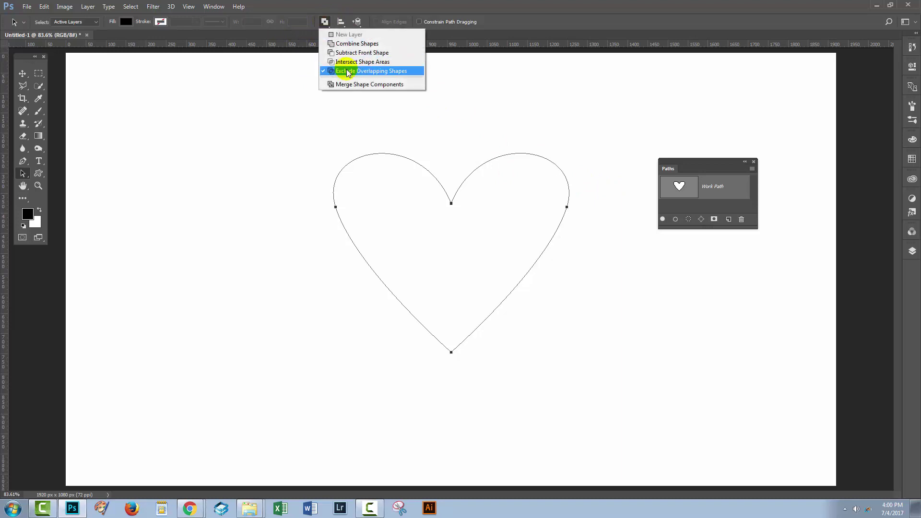
{"action": "left_click", "coordinate": [353, 44]}
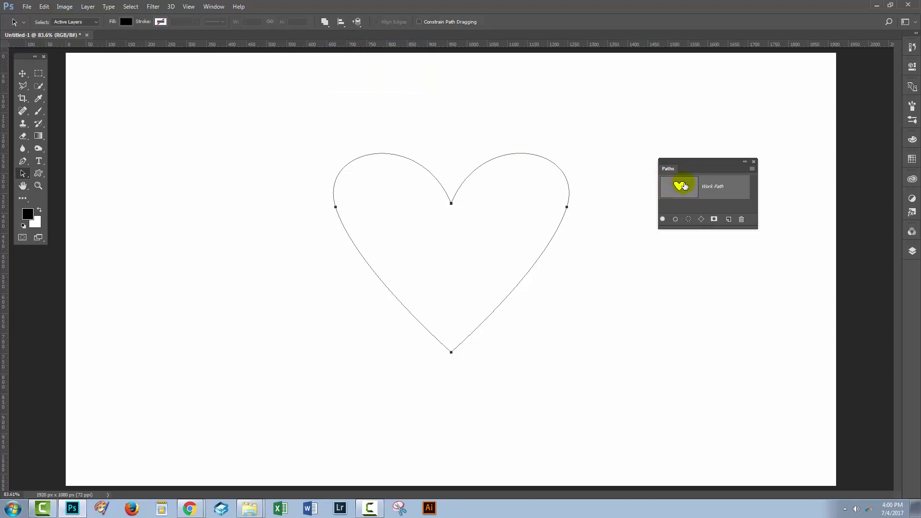
{"action": "left_click", "coordinate": [324, 22]}
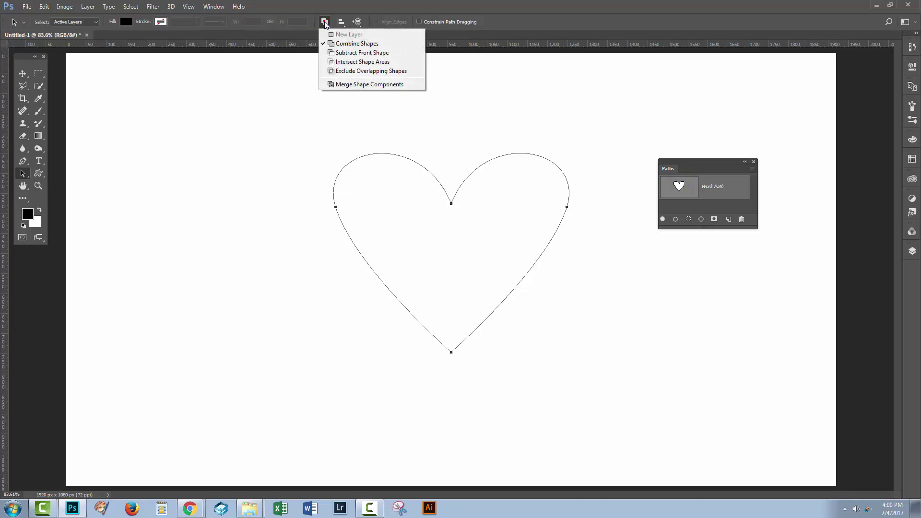
{"action": "left_click", "coordinate": [350, 85]}
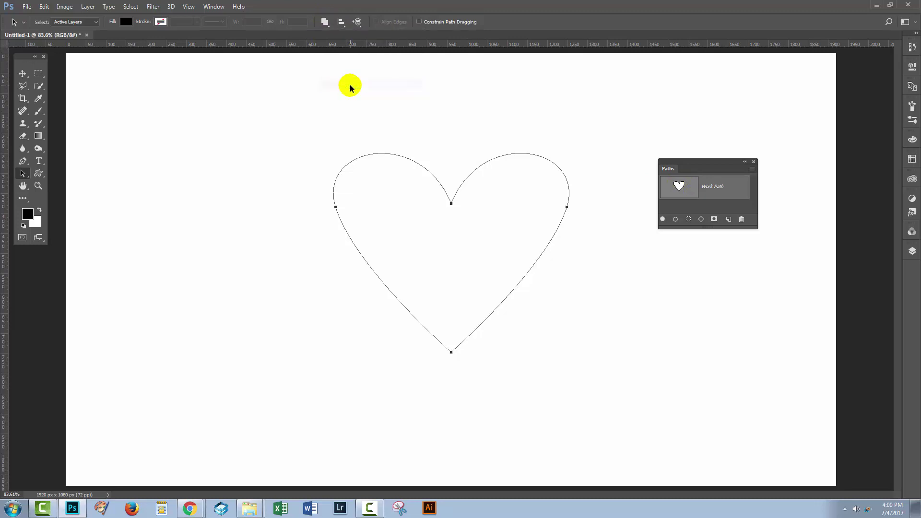
{"action": "left_click", "coordinate": [289, 208]}
{"action": "left_click_drag", "start_coordinate": [319, 138], "coordinate": [552, 319]}
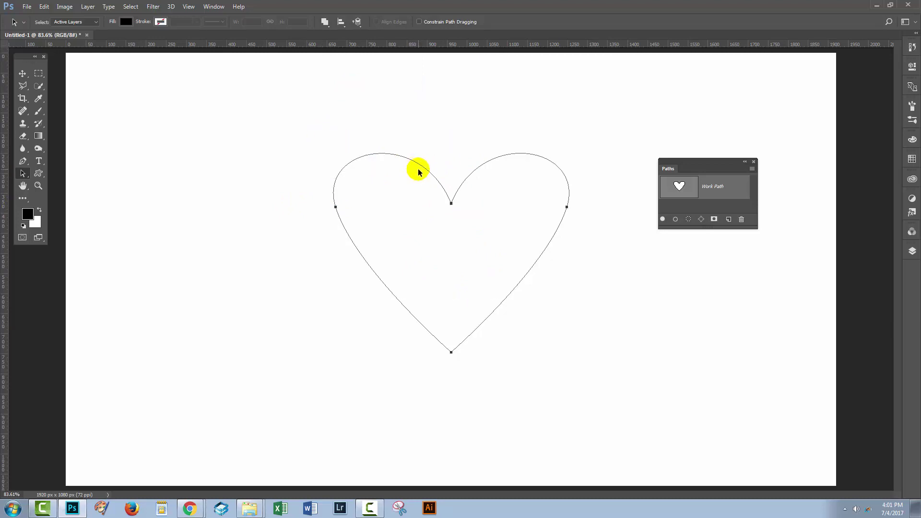
{"action": "left_click", "coordinate": [524, 337]}
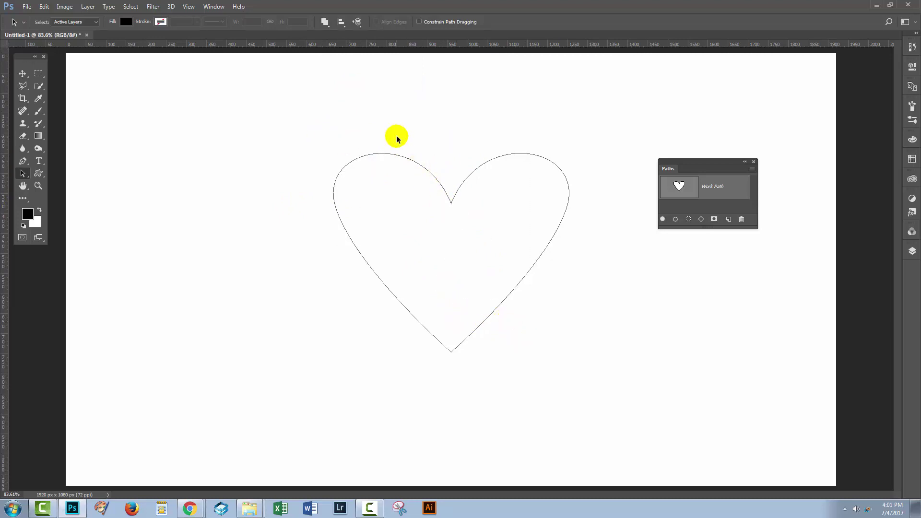
- Select the merged heart path and define it as a custom shape named heart
{"action": "left_click", "coordinate": [415, 165]}
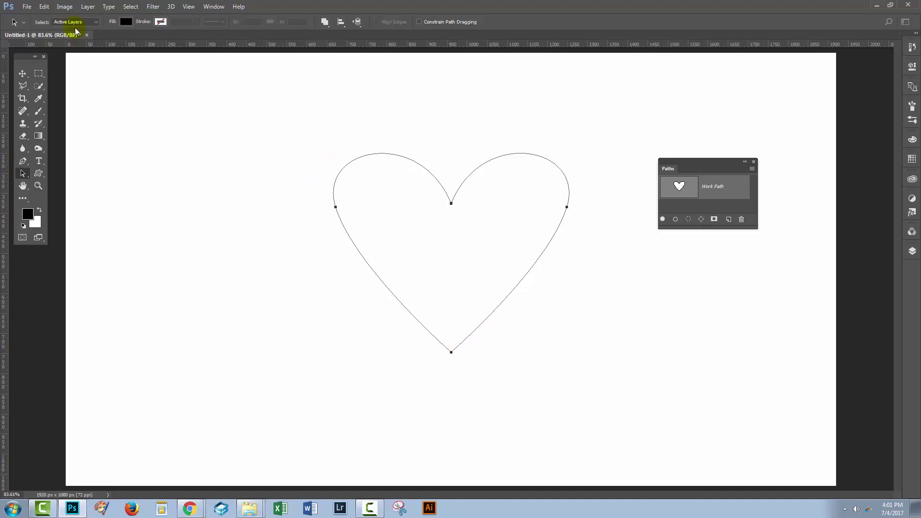
{"action": "left_click", "coordinate": [44, 7]}
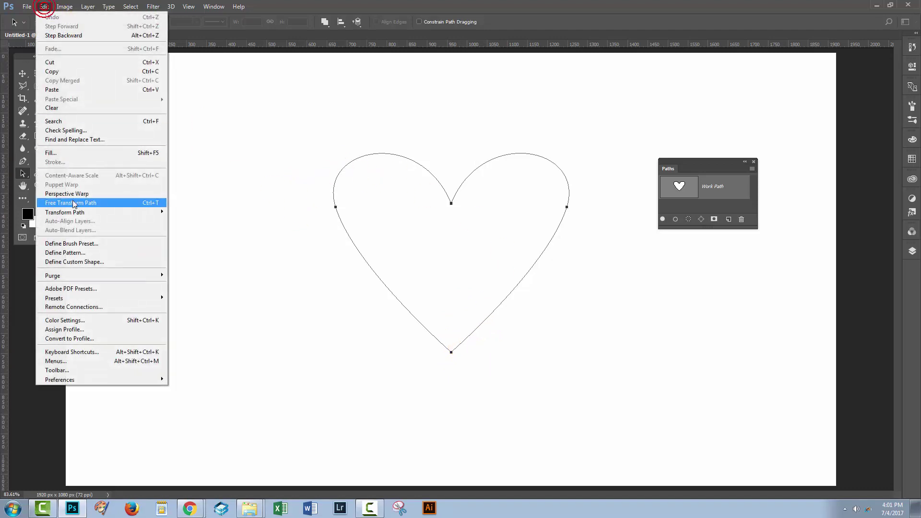
{"action": "left_click", "coordinate": [70, 262]}
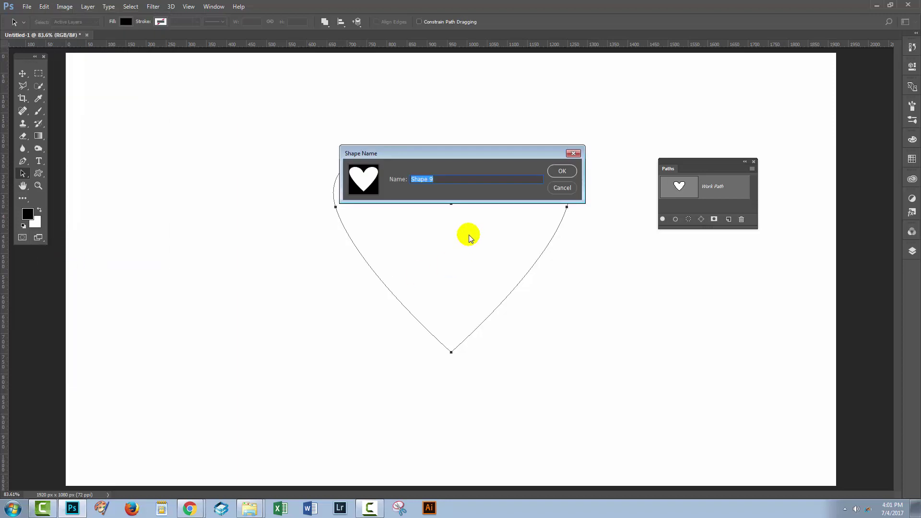
{"action": "type", "text": "heart"}
{"action": "left_click", "coordinate": [561, 172]}
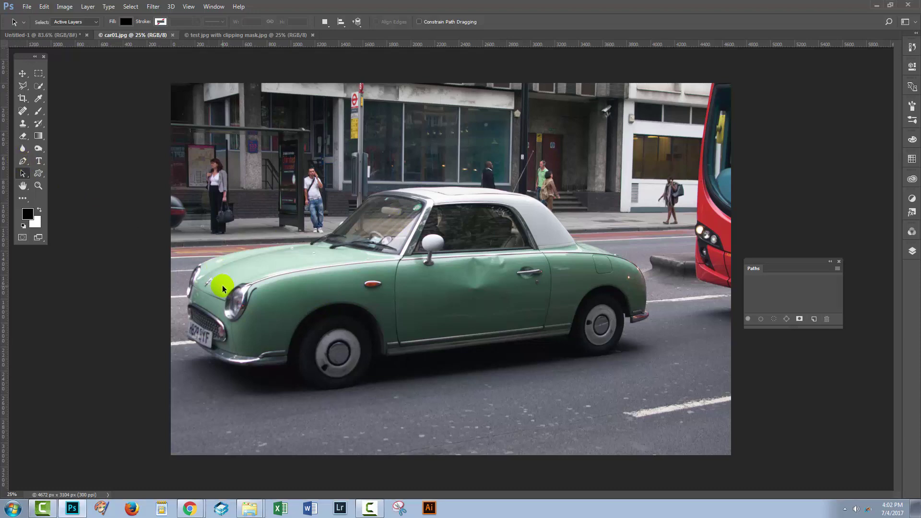
- Start a Pen tool path on car01.jpg above the front headlight and curve it along the hood's upper edge
{"action": "key", "text": "z"}
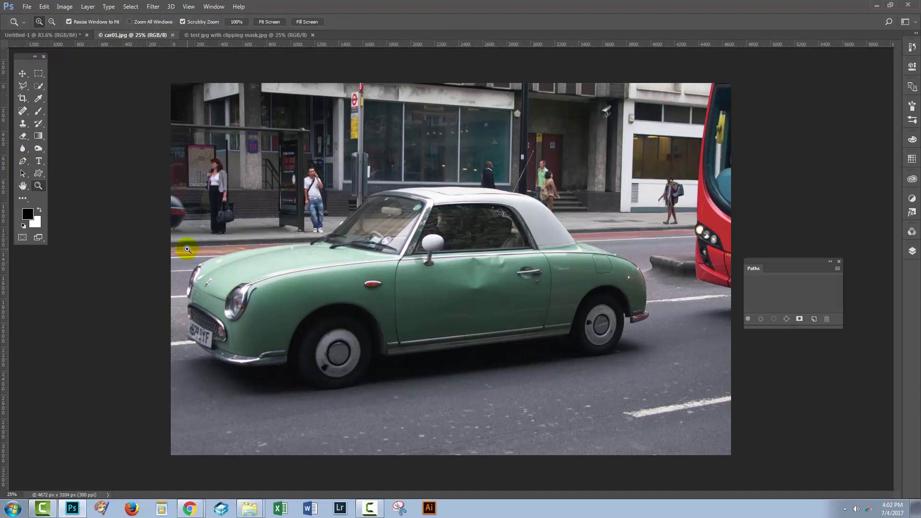
{"action": "left_click_drag", "start_coordinate": [188, 249], "coordinate": [230, 294]}
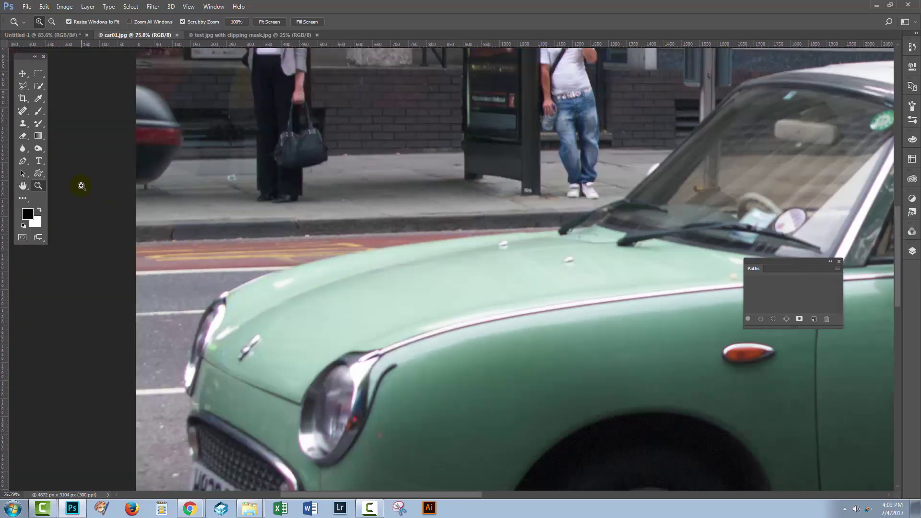
{"action": "left_click", "coordinate": [23, 162]}
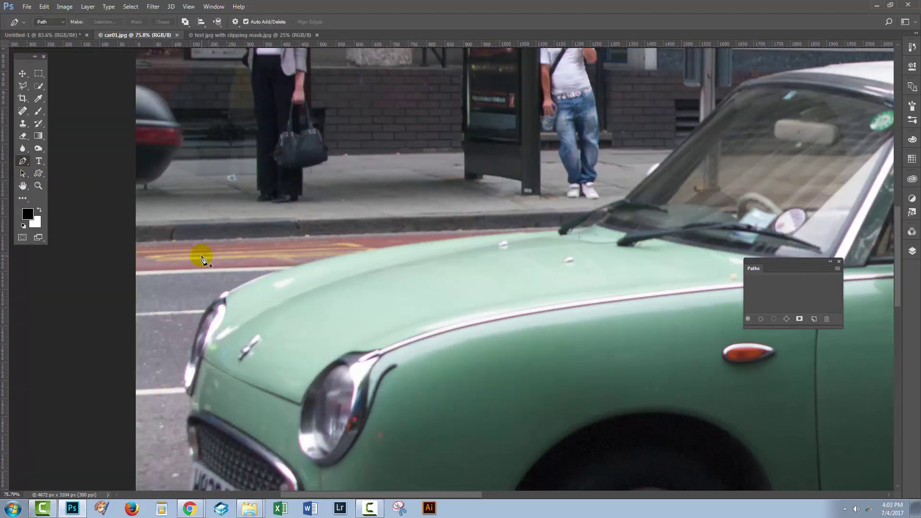
{"action": "left_click_drag", "start_coordinate": [228, 292], "coordinate": [251, 279]}
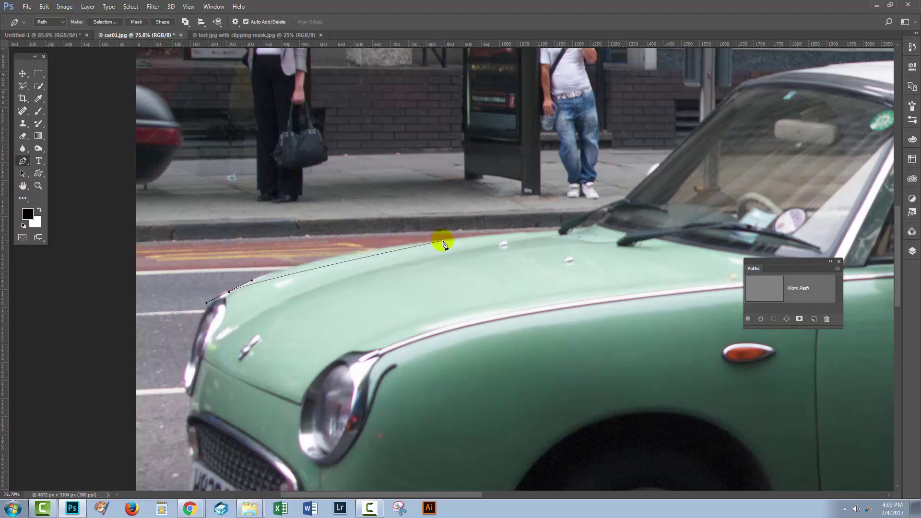
{"action": "left_click_drag", "start_coordinate": [446, 240], "coordinate": [537, 237]}
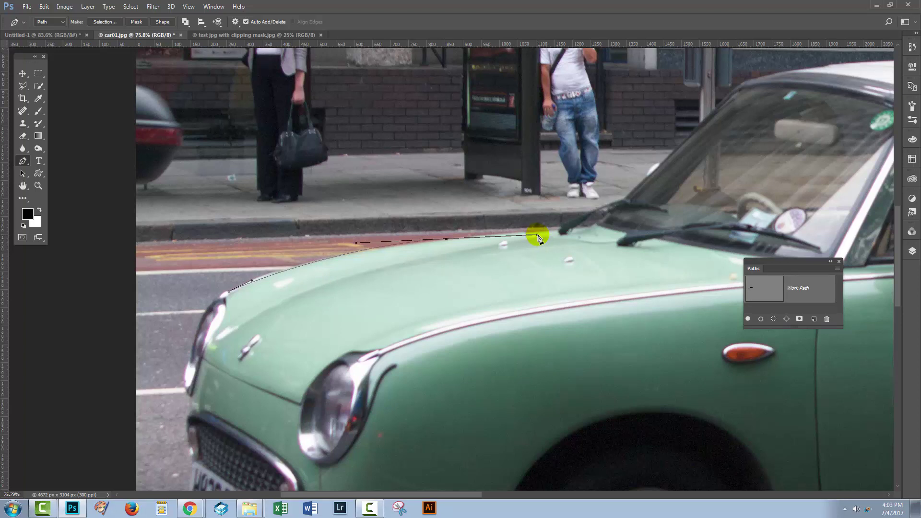
- Continue the Pen tool path past the hood, up the windshield edge and along the front half of the car's roof
{"action": "mouse_move", "coordinate": [538, 236]}
{"action": "left_mouse_down"}
{"action": "mouse_move", "coordinate": [611, 199]}
{"action": "mouse_move", "coordinate": [665, 197]}
{"action": "mouse_move", "coordinate": [538, 275]}
{"action": "mouse_move", "coordinate": [524, 296]}
{"action": "left_mouse_up"}
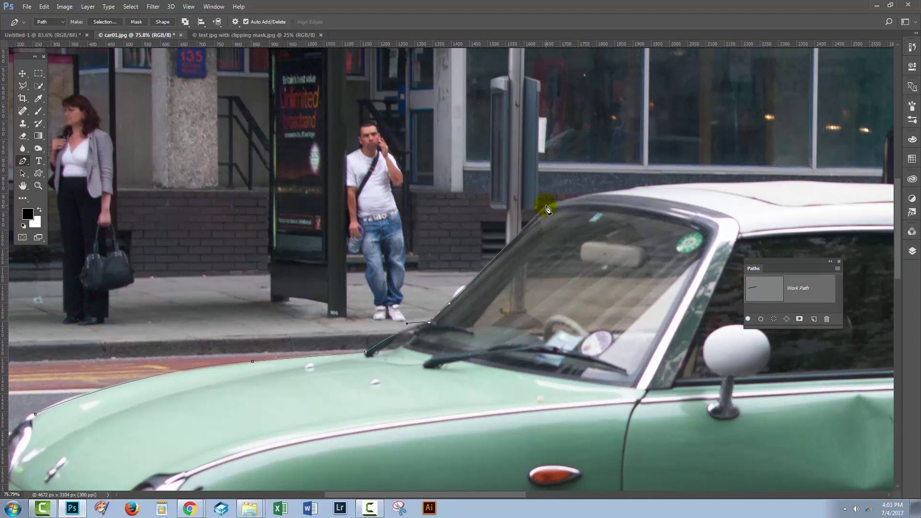
{"action": "left_click_drag", "start_coordinate": [546, 206], "coordinate": [553, 206]}
{"action": "left_click_drag", "start_coordinate": [635, 189], "coordinate": [656, 192]}
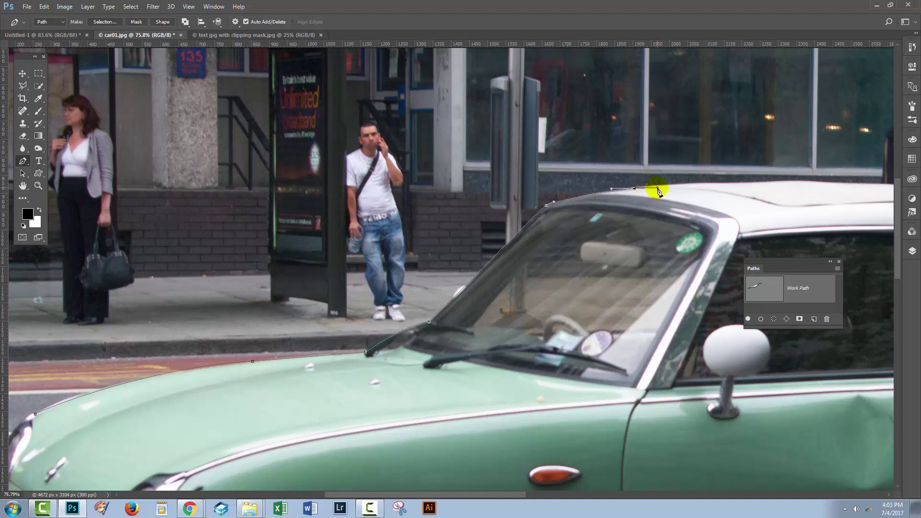
{"action": "left_click_drag", "start_coordinate": [681, 190], "coordinate": [593, 249]}
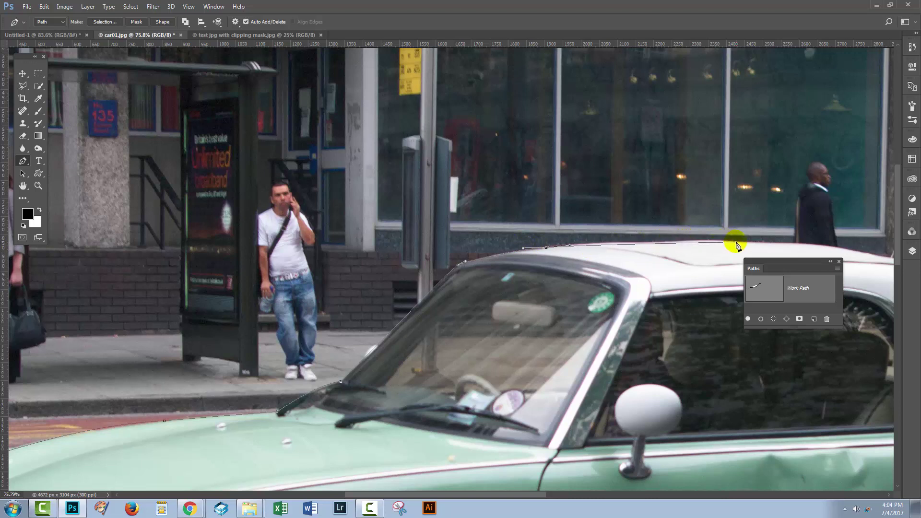
{"action": "left_click_drag", "start_coordinate": [736, 242], "coordinate": [757, 245]}
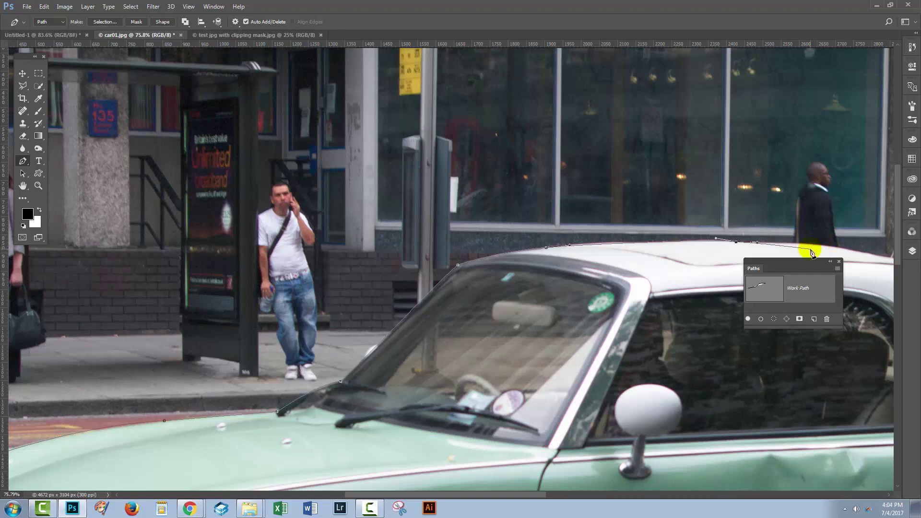
{"action": "left_click_drag", "start_coordinate": [808, 246], "coordinate": [362, 226]}
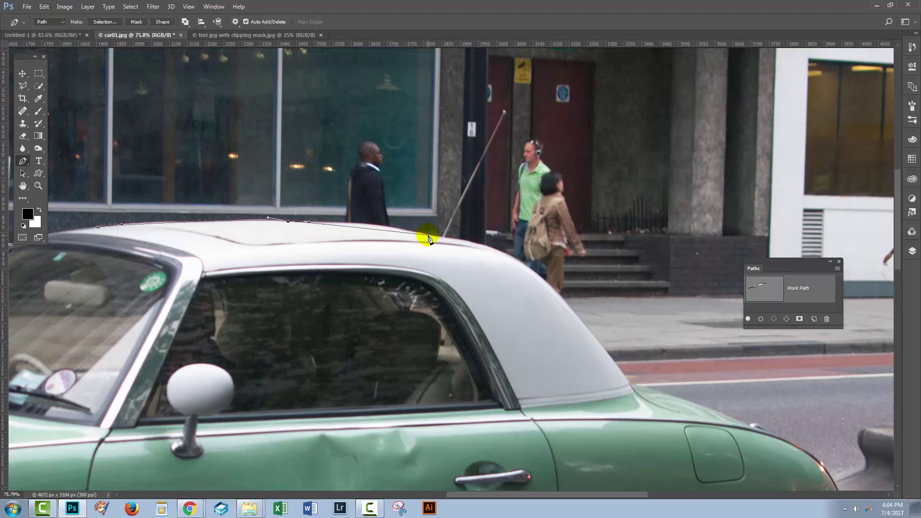
- Carry the path over the rear of the roof and down to the trunk, adjusting direction handles to fit the curve
{"action": "left_click_drag", "start_coordinate": [429, 236], "coordinate": [451, 248]}
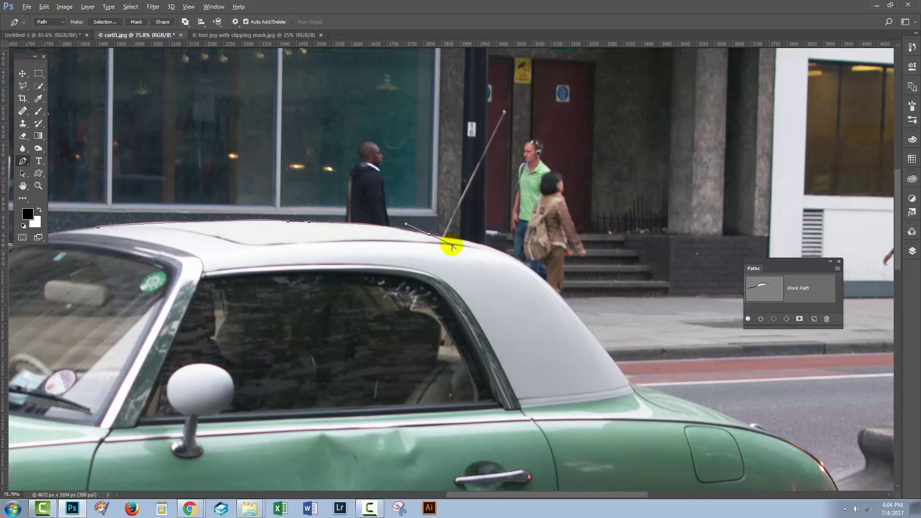
{"action": "left_click_drag", "start_coordinate": [452, 247], "coordinate": [457, 239]}
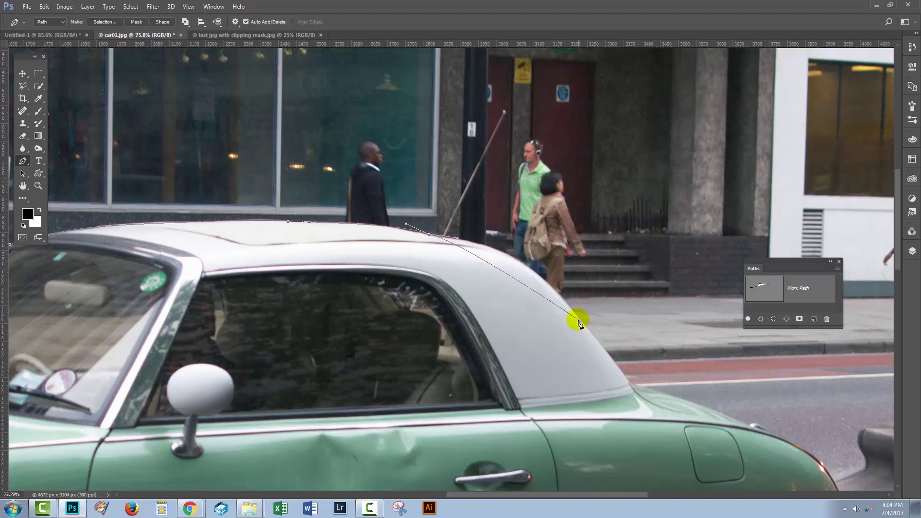
{"action": "left_click_drag", "start_coordinate": [581, 319], "coordinate": [631, 383]}
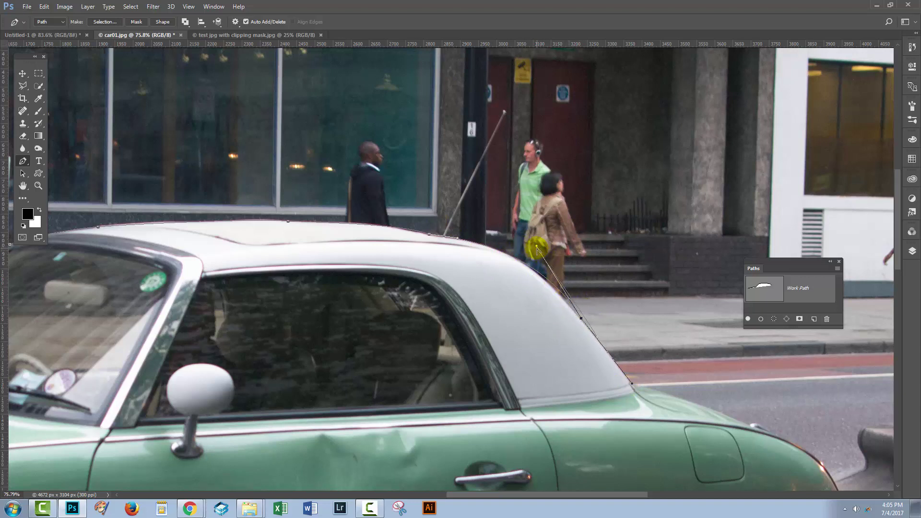
{"action": "left_click_drag", "start_coordinate": [536, 246], "coordinate": [521, 239]}
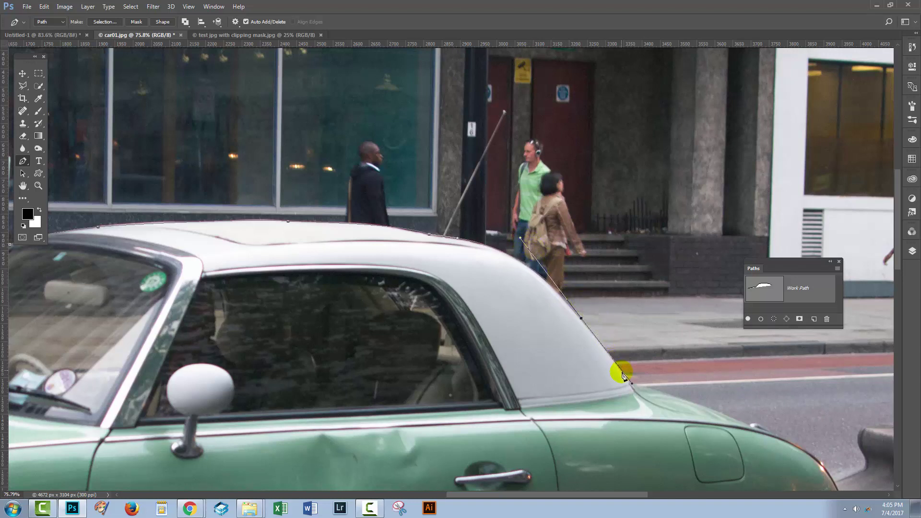
{"action": "left_click_drag", "start_coordinate": [649, 384], "coordinate": [593, 278]}
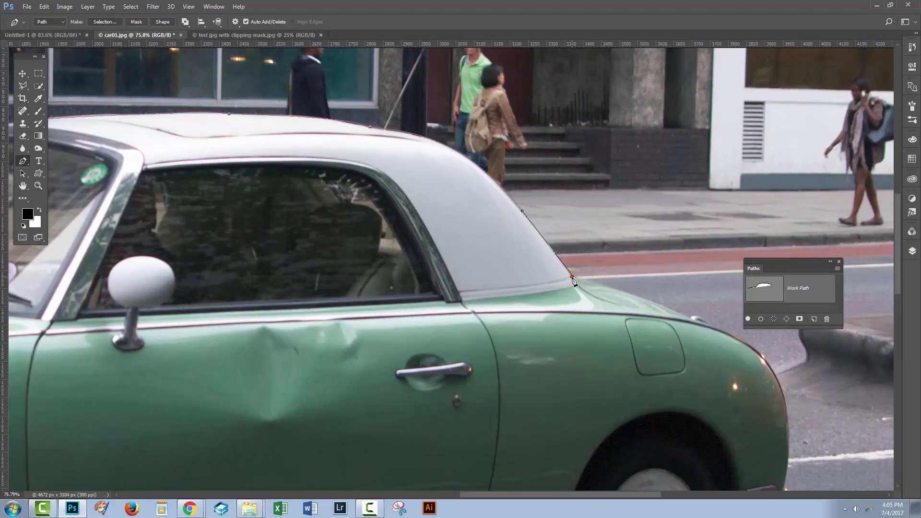
- Trace the path along the trunk lid and around the small chrome bump at its rear edge
{"action": "left_click_drag", "start_coordinate": [572, 277], "coordinate": [593, 282]}
{"action": "left_click_drag", "start_coordinate": [689, 318], "coordinate": [692, 324]}
{"action": "left_click_drag", "start_coordinate": [704, 313], "coordinate": [705, 312]}
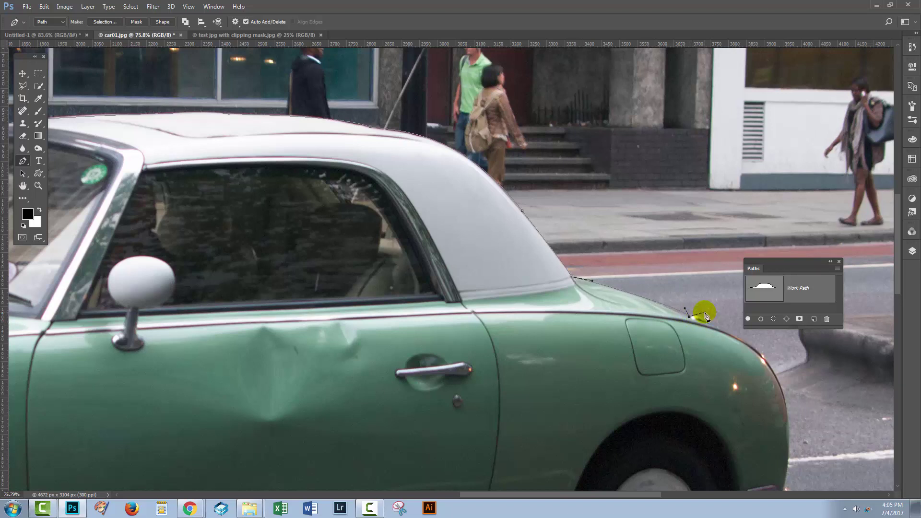
{"action": "left_click", "coordinate": [714, 330]}
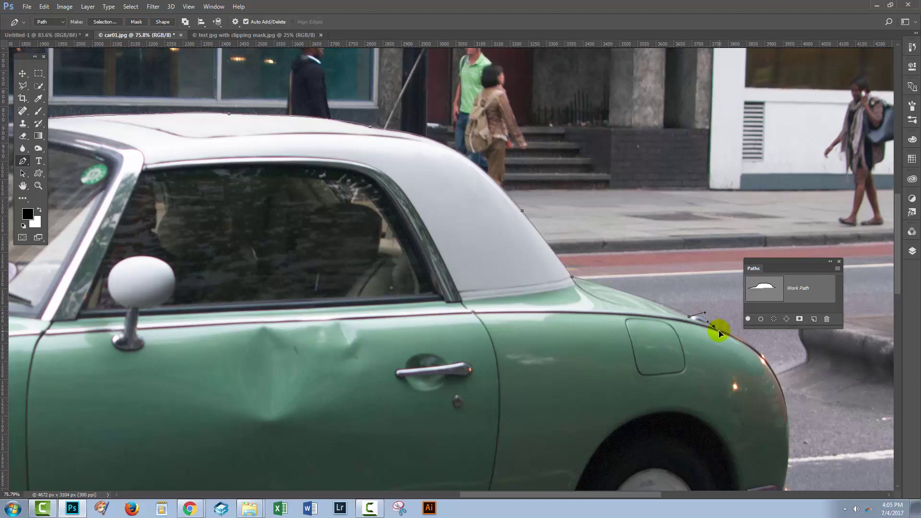
- Curve the path around the rear fender down to just above the bumper and end the path there
{"action": "left_click_drag", "start_coordinate": [797, 373], "coordinate": [597, 263]}
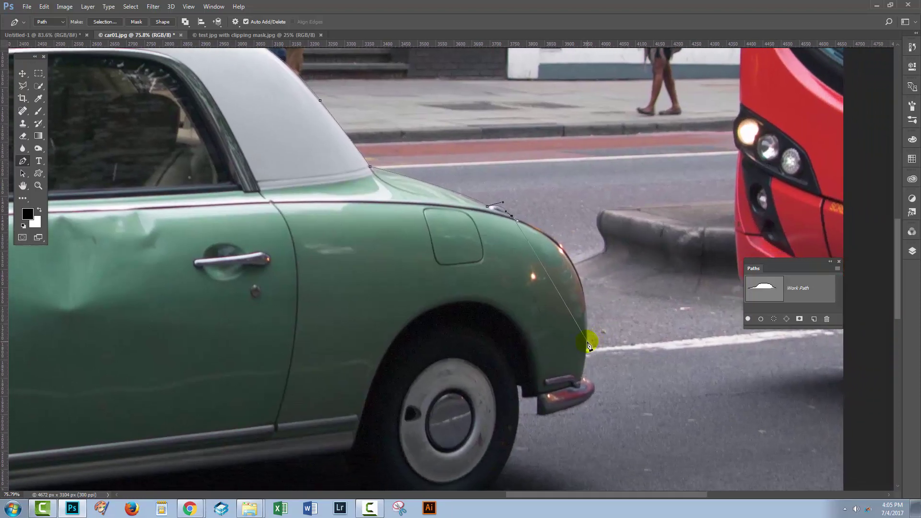
{"action": "left_click_drag", "start_coordinate": [588, 344], "coordinate": [578, 436]}
{"action": "mouse_move", "coordinate": [589, 344]}
{"action": "left_mouse_down"}
{"action": "mouse_move", "coordinate": [565, 335]}
{"action": "mouse_move", "coordinate": [588, 329]}
{"action": "mouse_move", "coordinate": [588, 340]}
{"action": "left_mouse_up"}
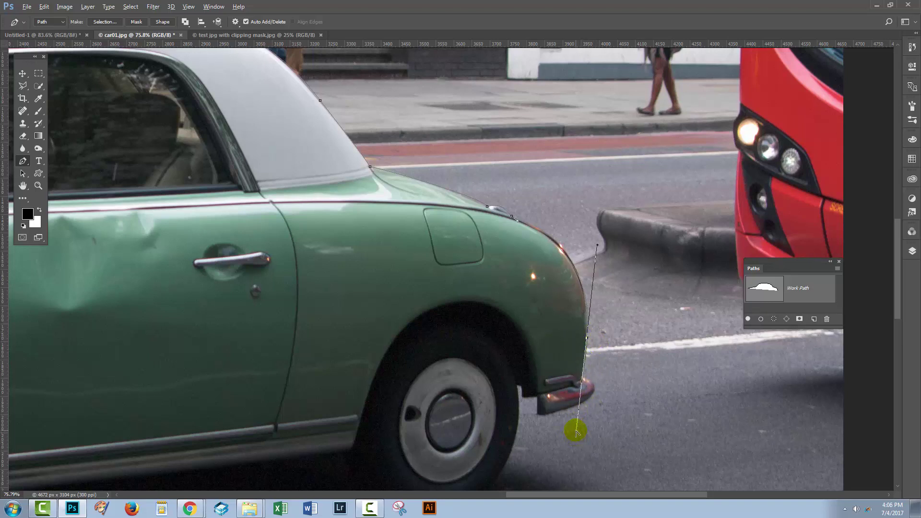
{"action": "left_click_drag", "start_coordinate": [577, 434], "coordinate": [599, 412]}
{"action": "key", "text": "Return"}
- Examine the finished newer car path in test jpg with clipping mask.jpg
{"action": "left_click", "coordinate": [226, 35]}
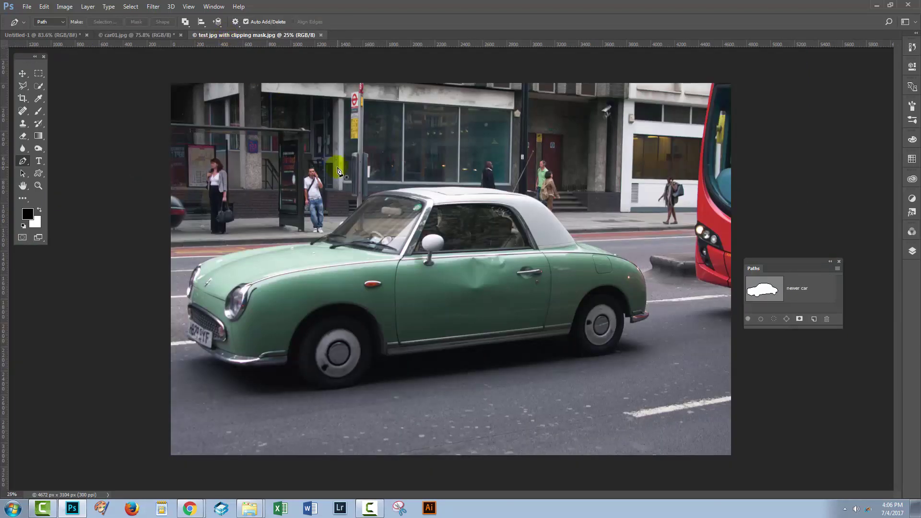
{"action": "left_click", "coordinate": [763, 290]}
{"action": "left_click", "coordinate": [767, 291]}
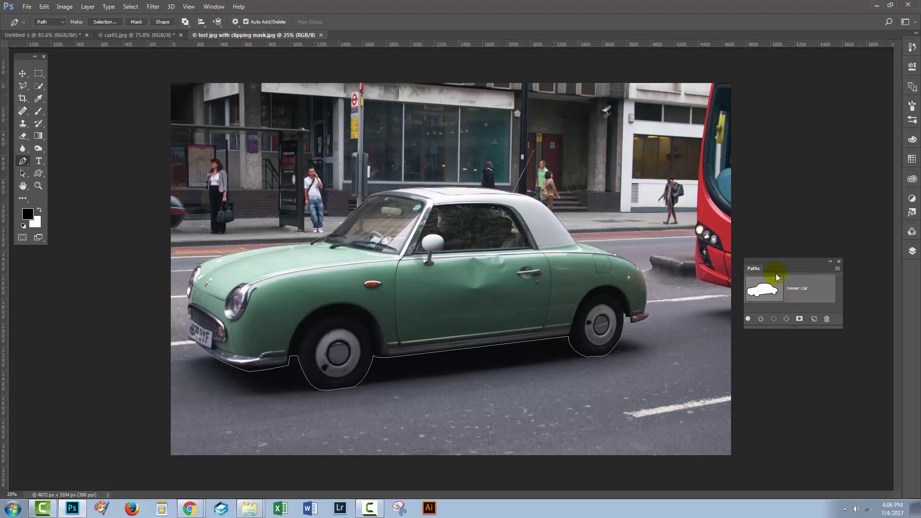
- Save the work path of car01.jpg under the name car and select it
{"action": "left_click", "coordinate": [151, 33]}
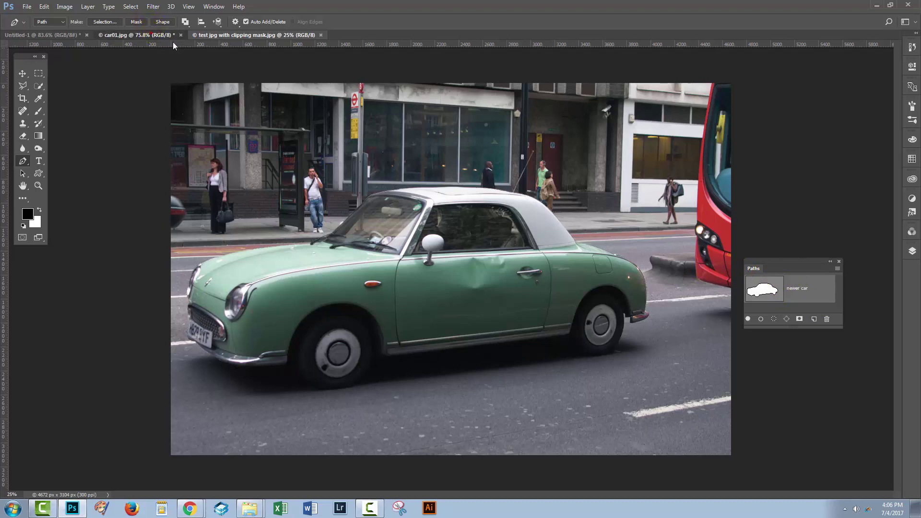
{"action": "left_click", "coordinate": [799, 289]}
{"action": "double_click", "coordinate": [799, 289]}
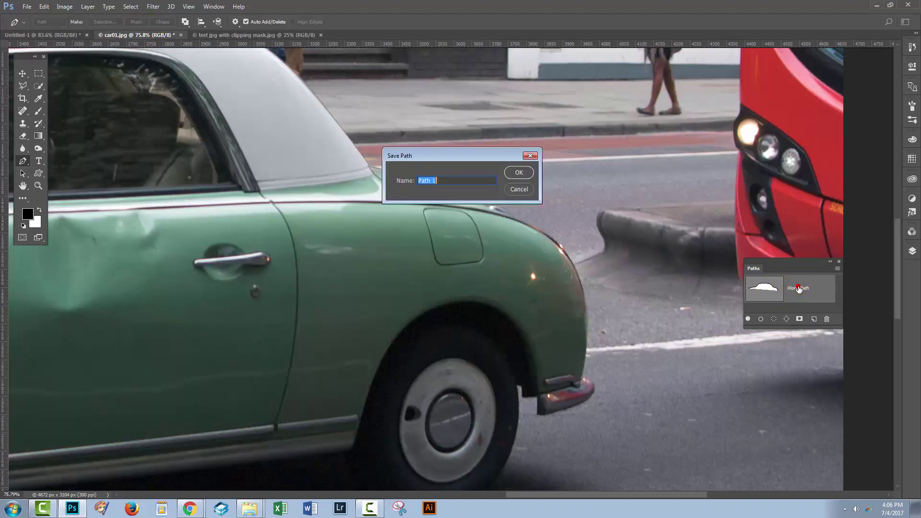
{"action": "type", "text": "c"}
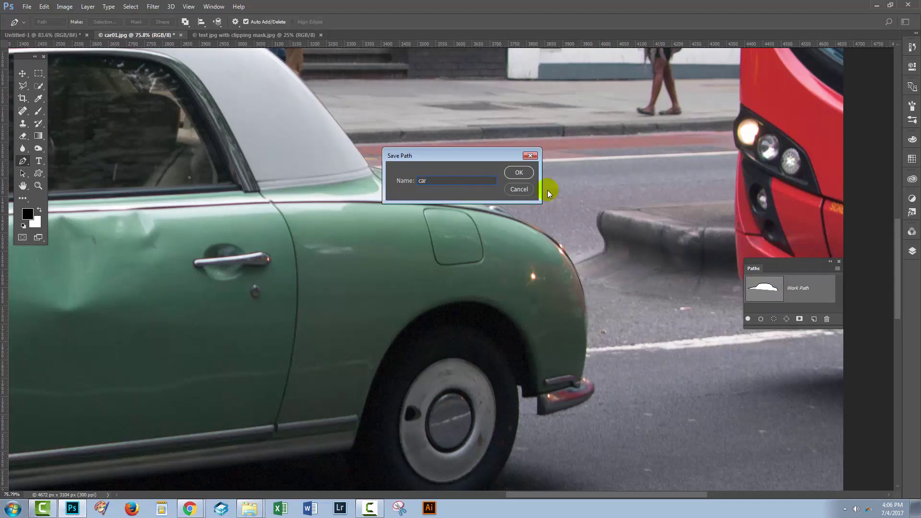
{"action": "type", "text": "ar"}
{"action": "left_click", "coordinate": [519, 176]}
{"action": "left_click", "coordinate": [767, 290]}
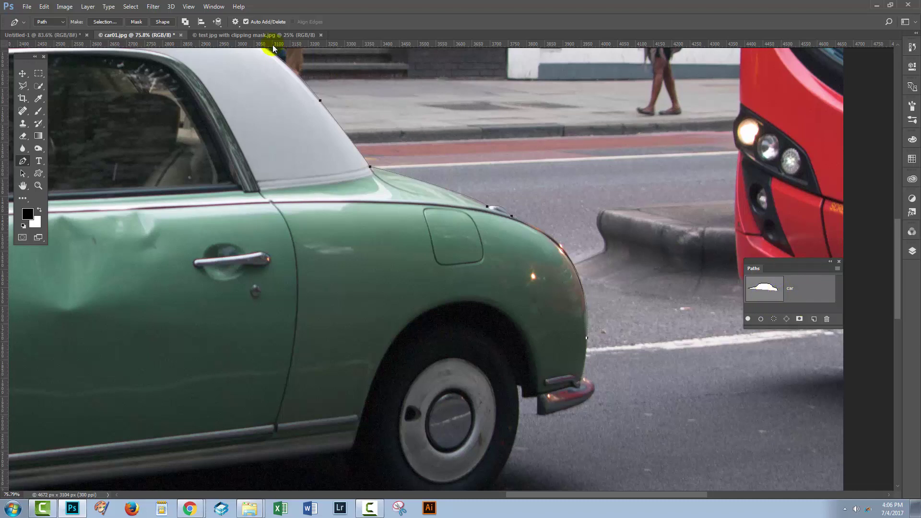
- In test jpg with clipping mask.jpg, load the newer car path as a selection and unlock the Background layer
{"action": "left_click", "coordinate": [259, 35]}
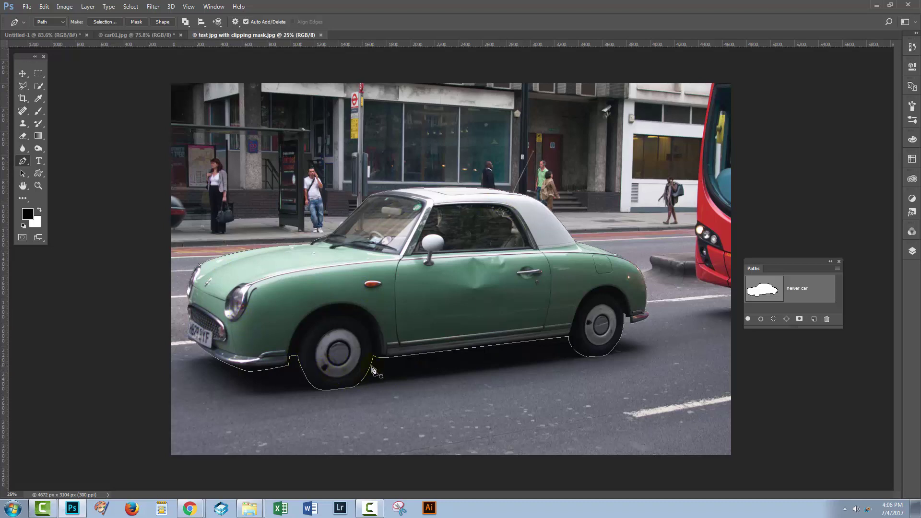
{"action": "left_click", "coordinate": [773, 319]}
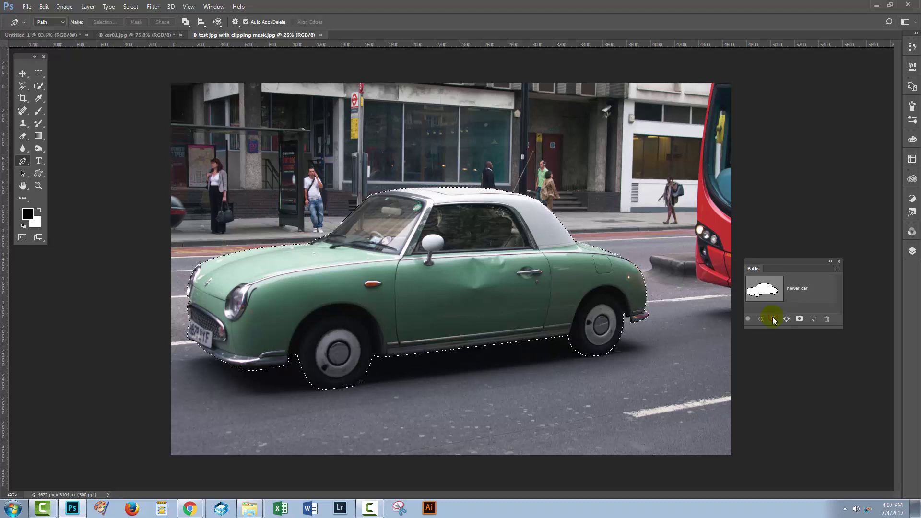
{"action": "left_click", "coordinate": [912, 250]}
{"action": "left_click_drag", "start_coordinate": [796, 241], "coordinate": [692, 130]}
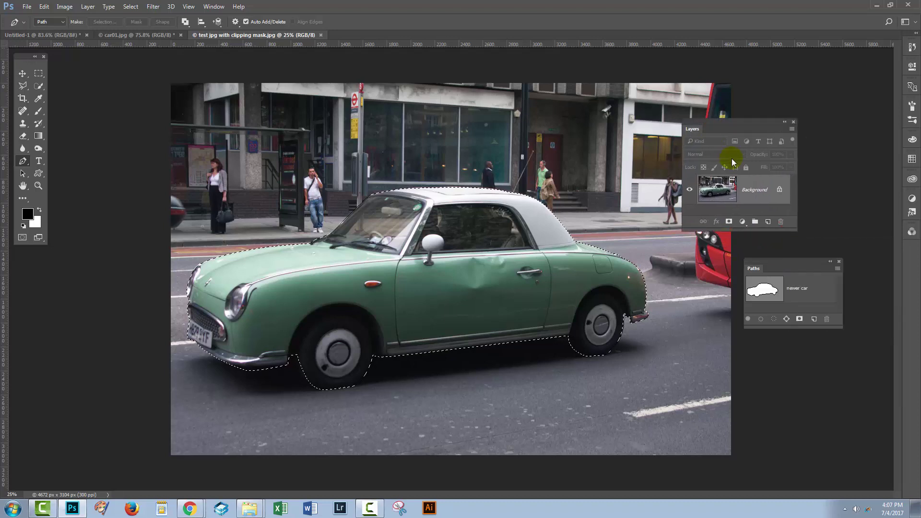
{"action": "left_click", "coordinate": [781, 190]}
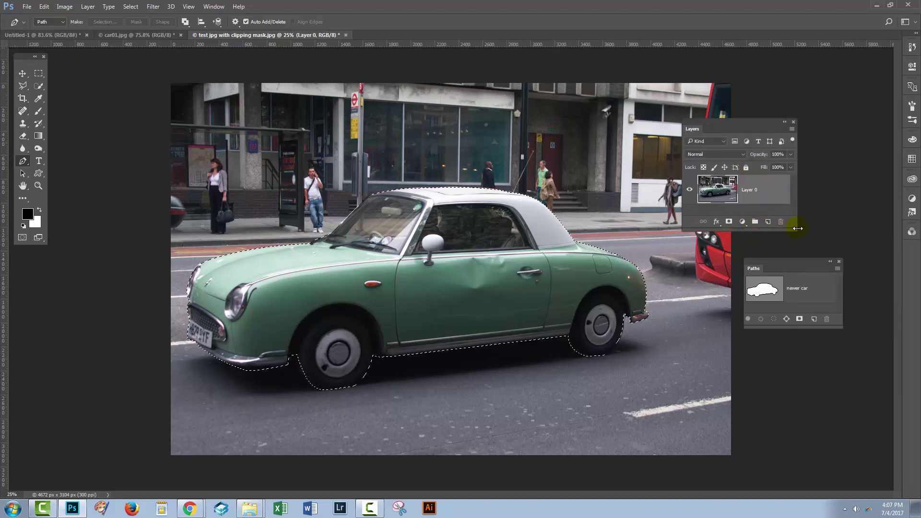
{"action": "left_click_drag", "start_coordinate": [795, 230], "coordinate": [811, 277]}
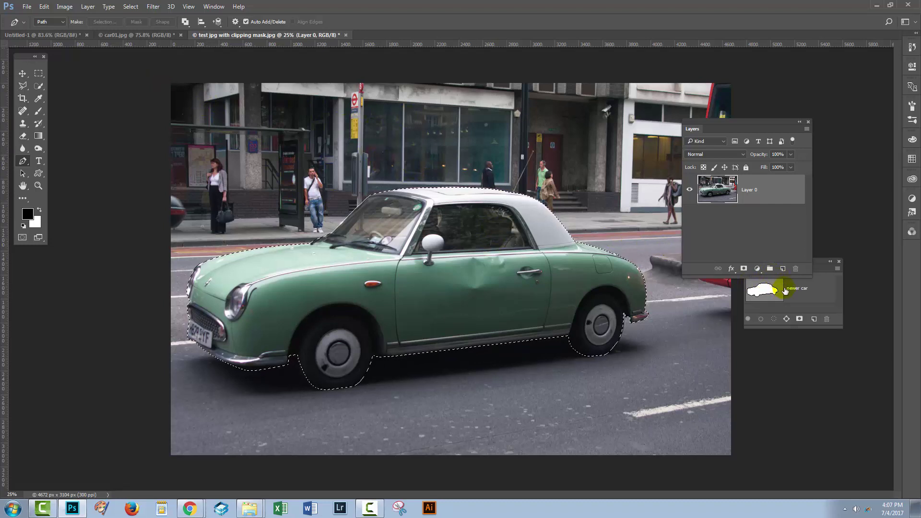
- Reactivate the newer car path in place of the selection and apply it to Layer 0 as a vector mask
{"action": "mouse_move", "coordinate": [778, 298]}
{"action": "left_mouse_down"}
{"action": "mouse_move", "coordinate": [762, 307]}
{"action": "mouse_move", "coordinate": [771, 312]}
{"action": "mouse_move", "coordinate": [763, 293]}
{"action": "left_mouse_up"}
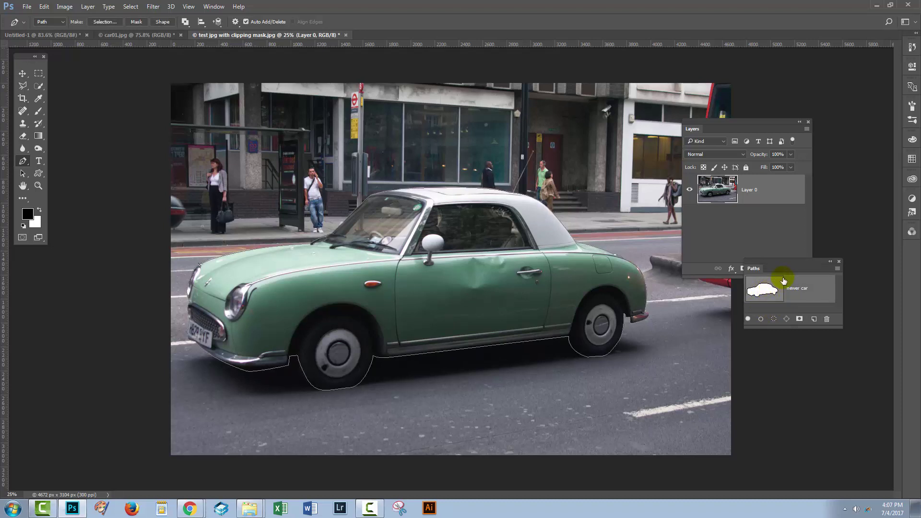
{"action": "left_click_drag", "start_coordinate": [772, 262], "coordinate": [796, 322]}
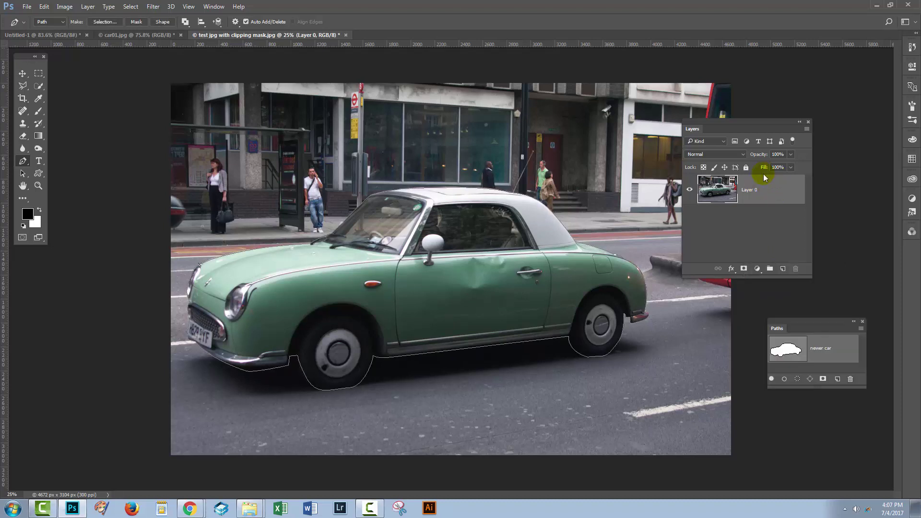
{"action": "left_click", "coordinate": [743, 269]}
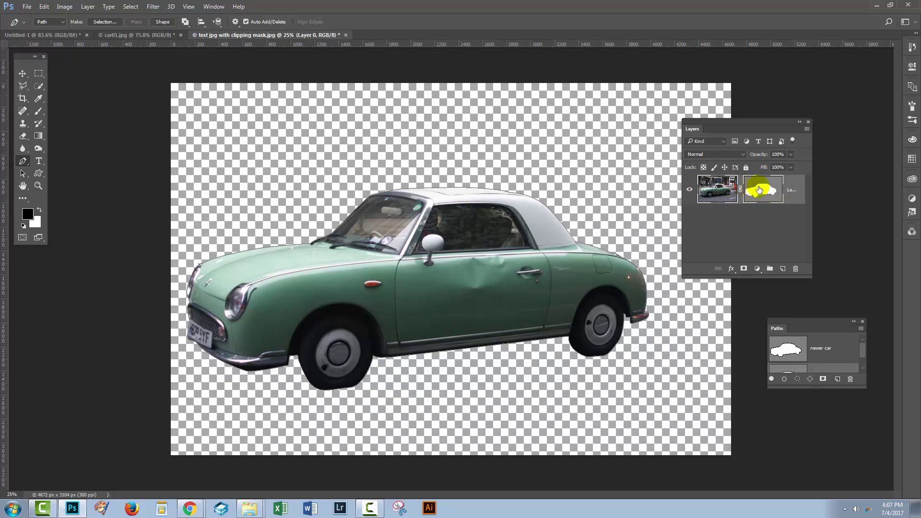
- Try pulling the vector mask's roof anchor upward with the Direct Selection tool, and undo the change
{"action": "left_click", "coordinate": [22, 173]}
{"action": "left_click", "coordinate": [414, 186]}
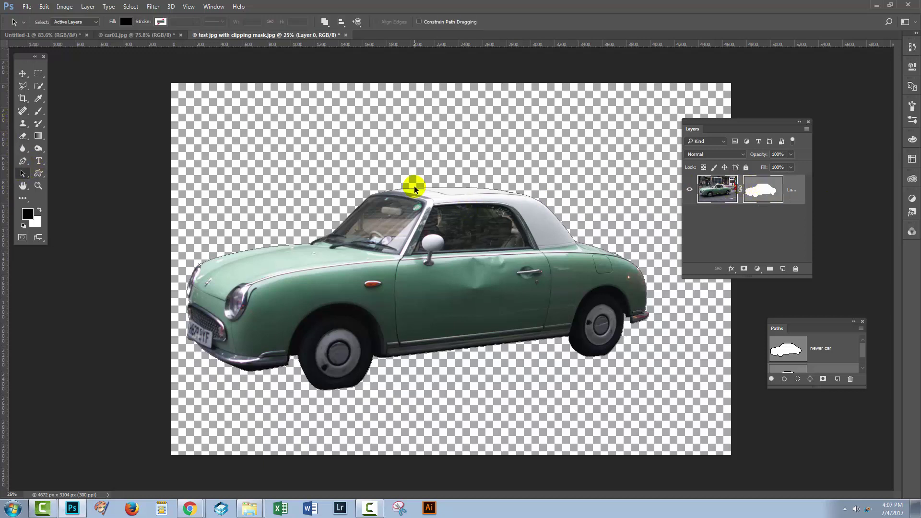
{"action": "left_click", "coordinate": [493, 189]}
{"action": "left_click", "coordinate": [442, 206]}
{"action": "left_click", "coordinate": [22, 174]}
{"action": "left_click", "coordinate": [53, 184]}
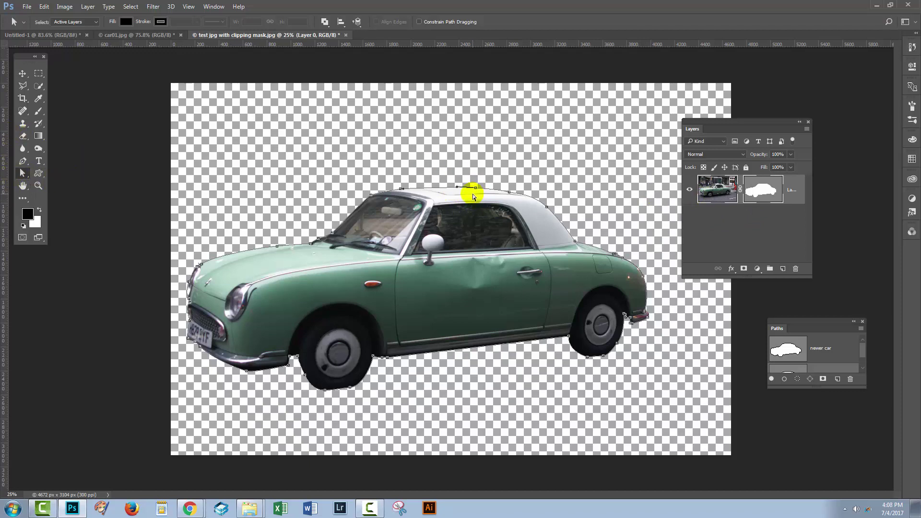
{"action": "left_click", "coordinate": [474, 189]}
{"action": "left_click_drag", "start_coordinate": [475, 189], "coordinate": [478, 142]}
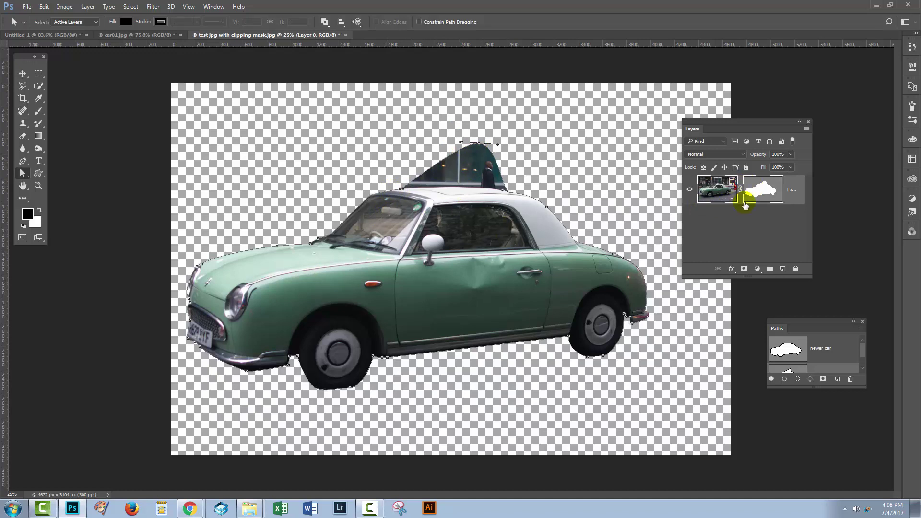
{"action": "key", "text": "ctrl+z"}
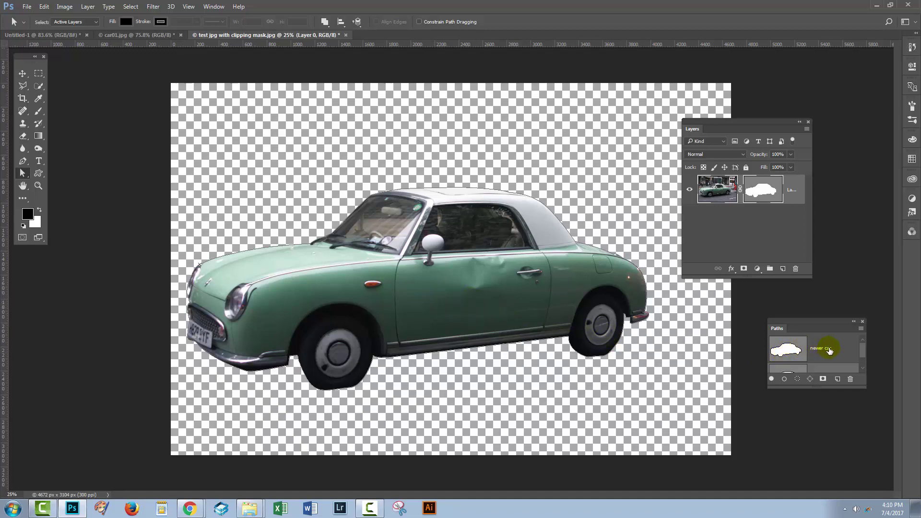
- Enlarge the path list to show both the newer car path and the layer's vector mask
{"action": "left_click_drag", "start_coordinate": [864, 387], "coordinate": [870, 422]}
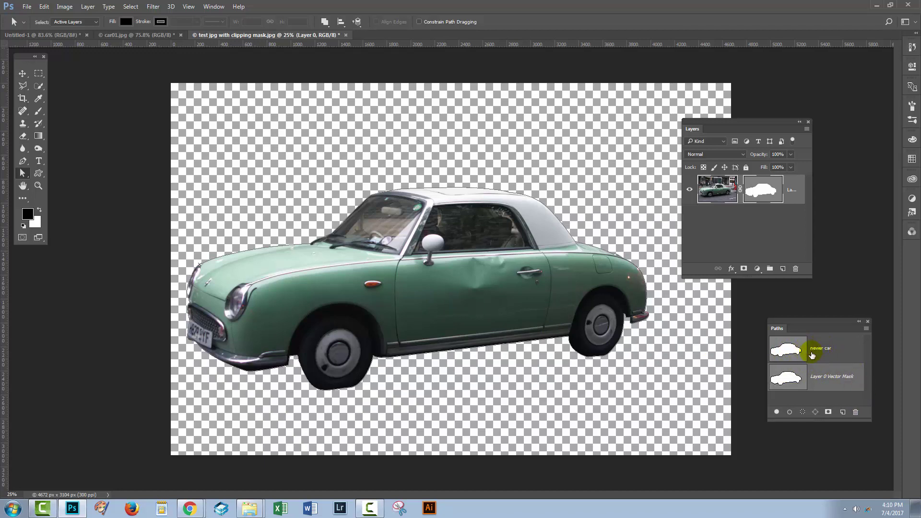